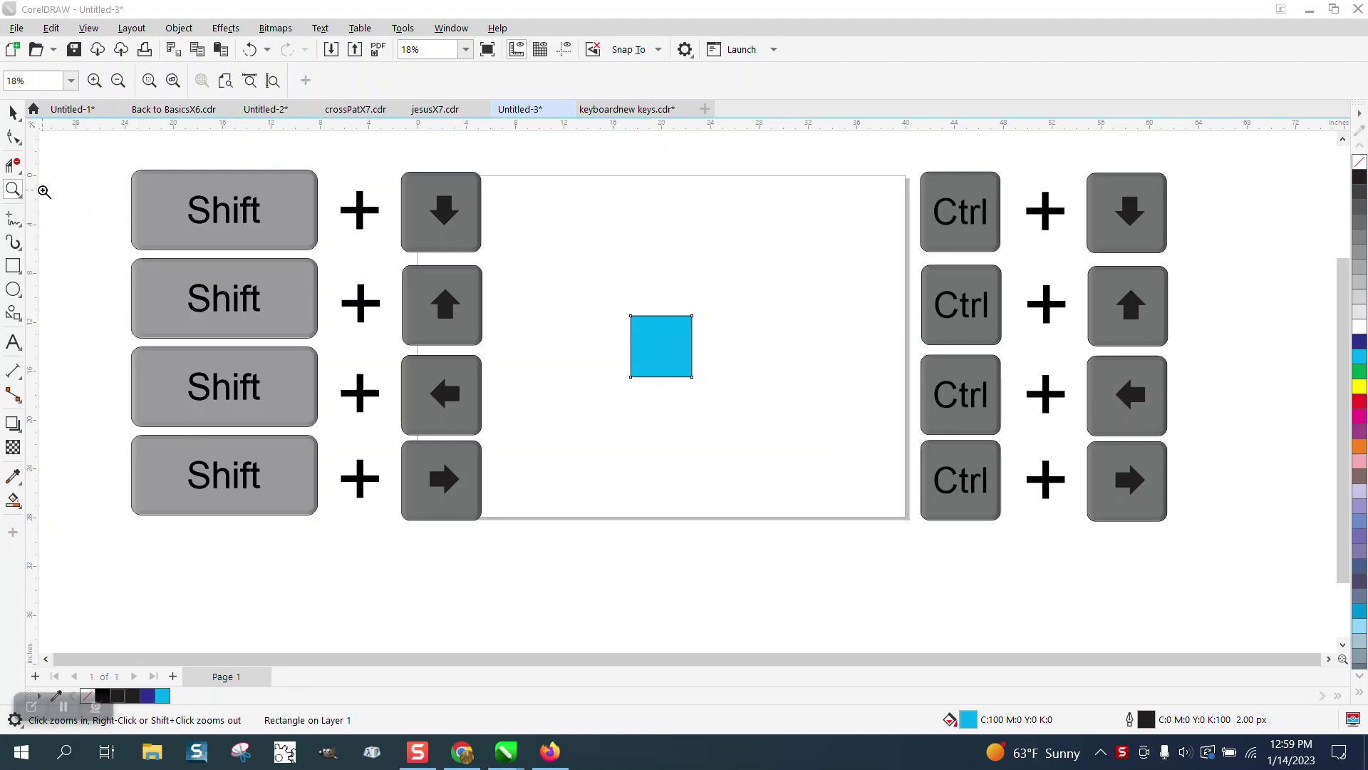
Step: Zoom in to frame the Shift/Ctrl key graphics and select the cyan square
left_click_drag(129, 174, 1219, 543)
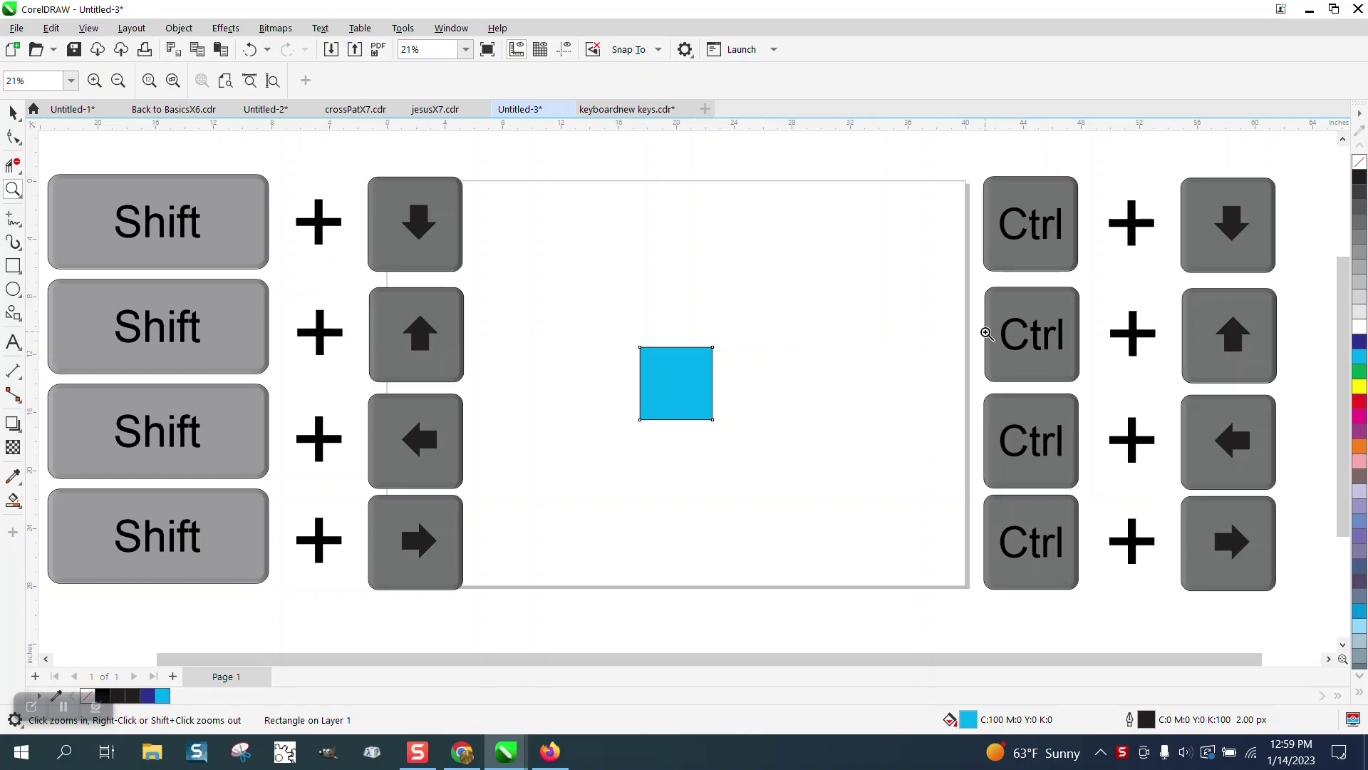
left_click(13, 112)
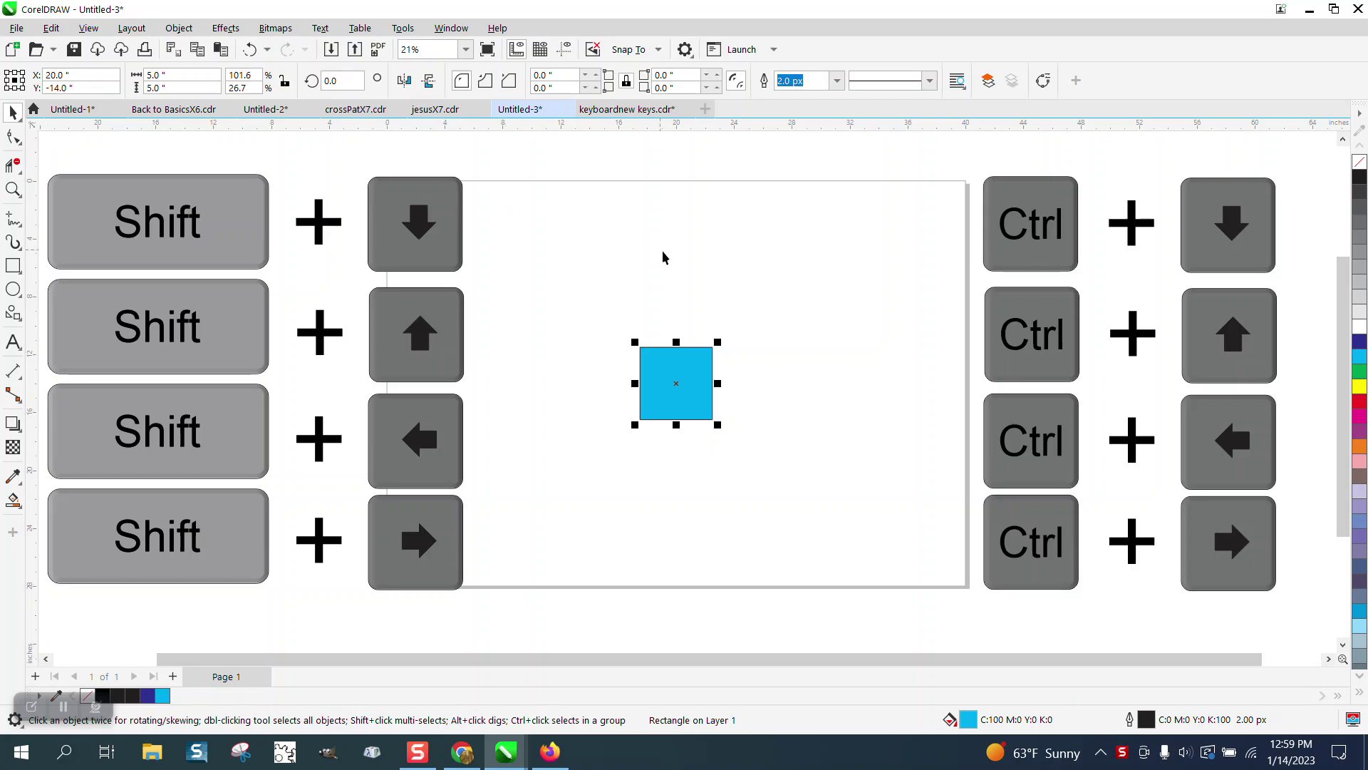
Step: Duplicate the square twice into a row and shift all three up and left
left_click(679, 262)
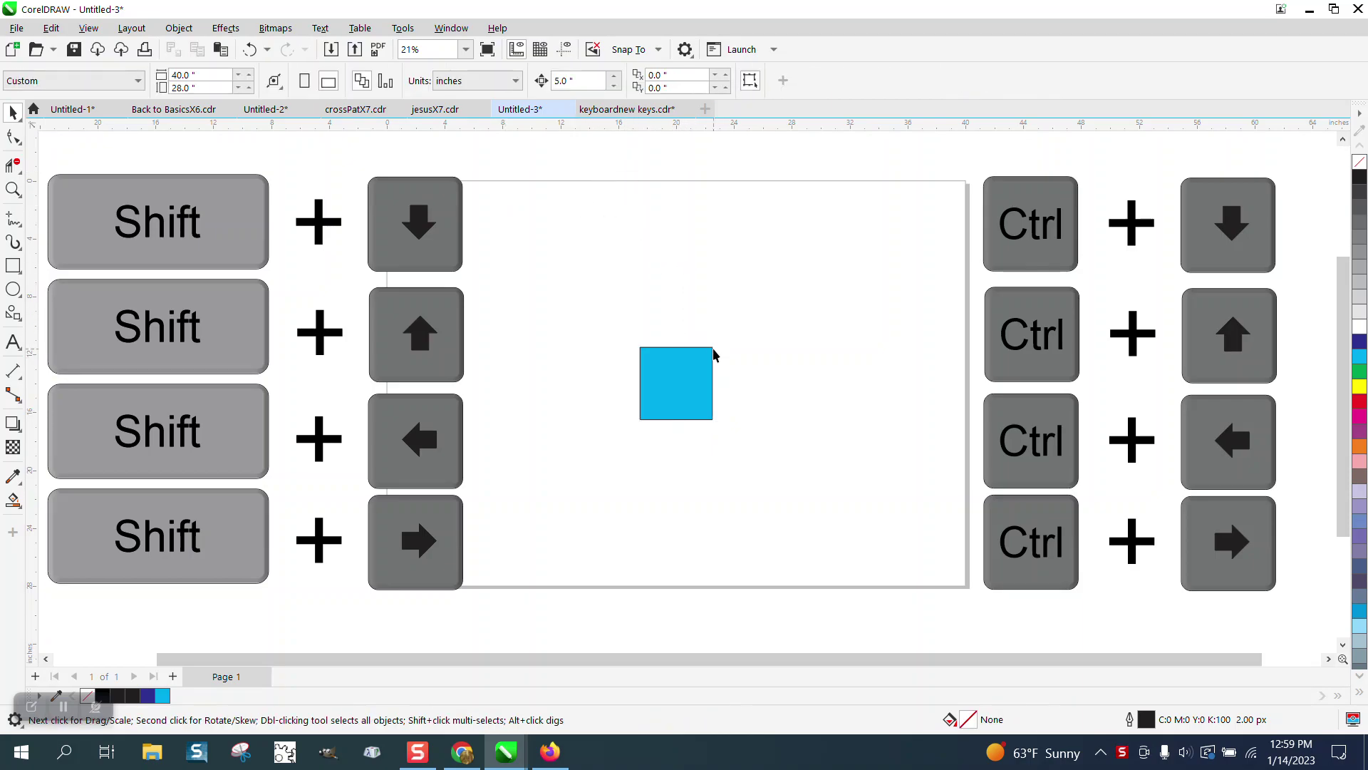
left_click(685, 360)
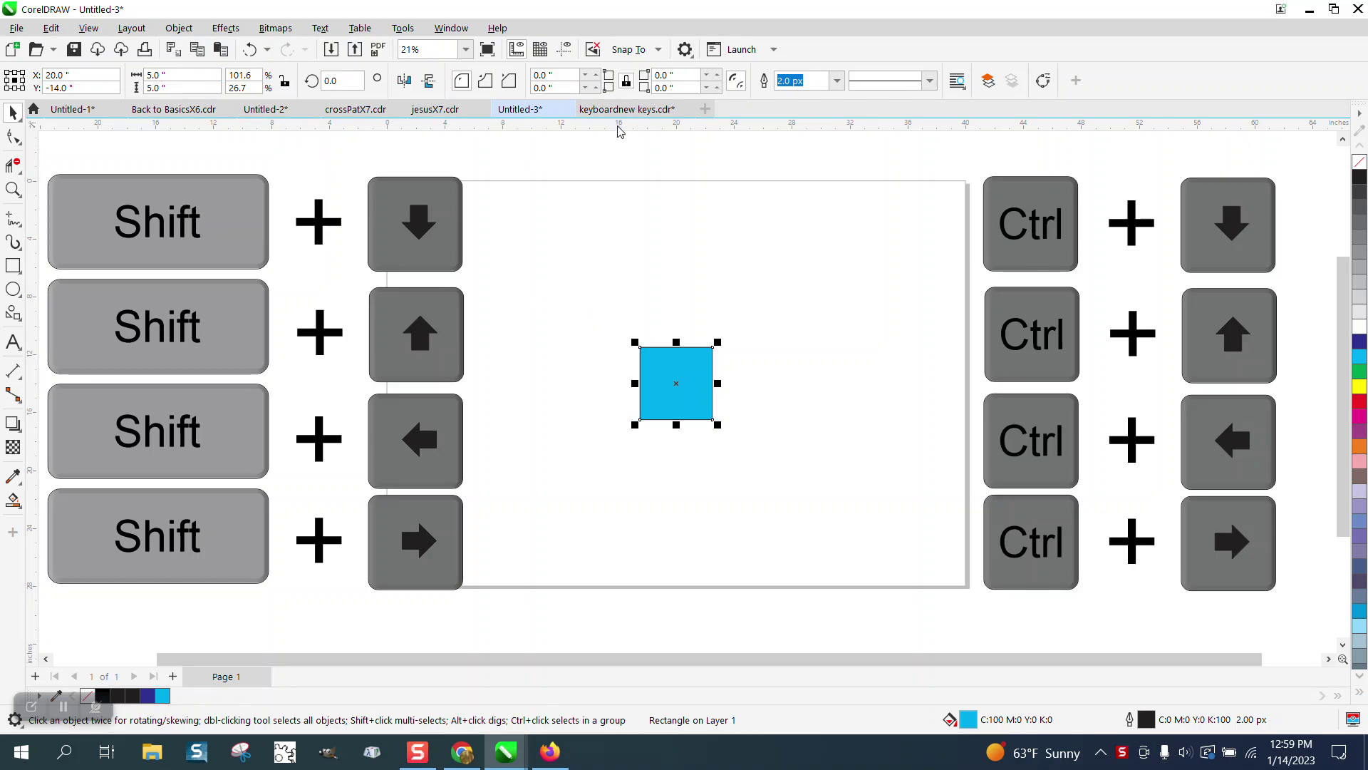
left_click(627, 158)
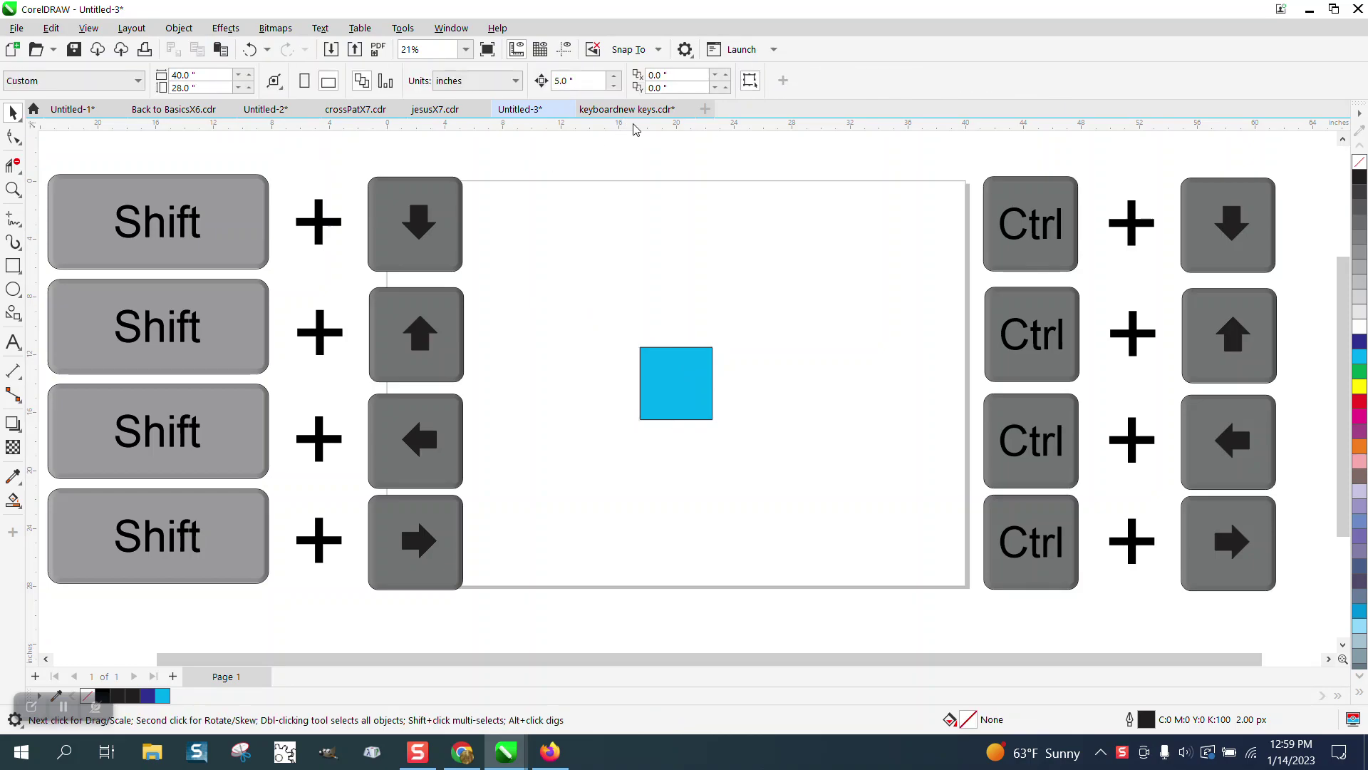
left_click(684, 369)
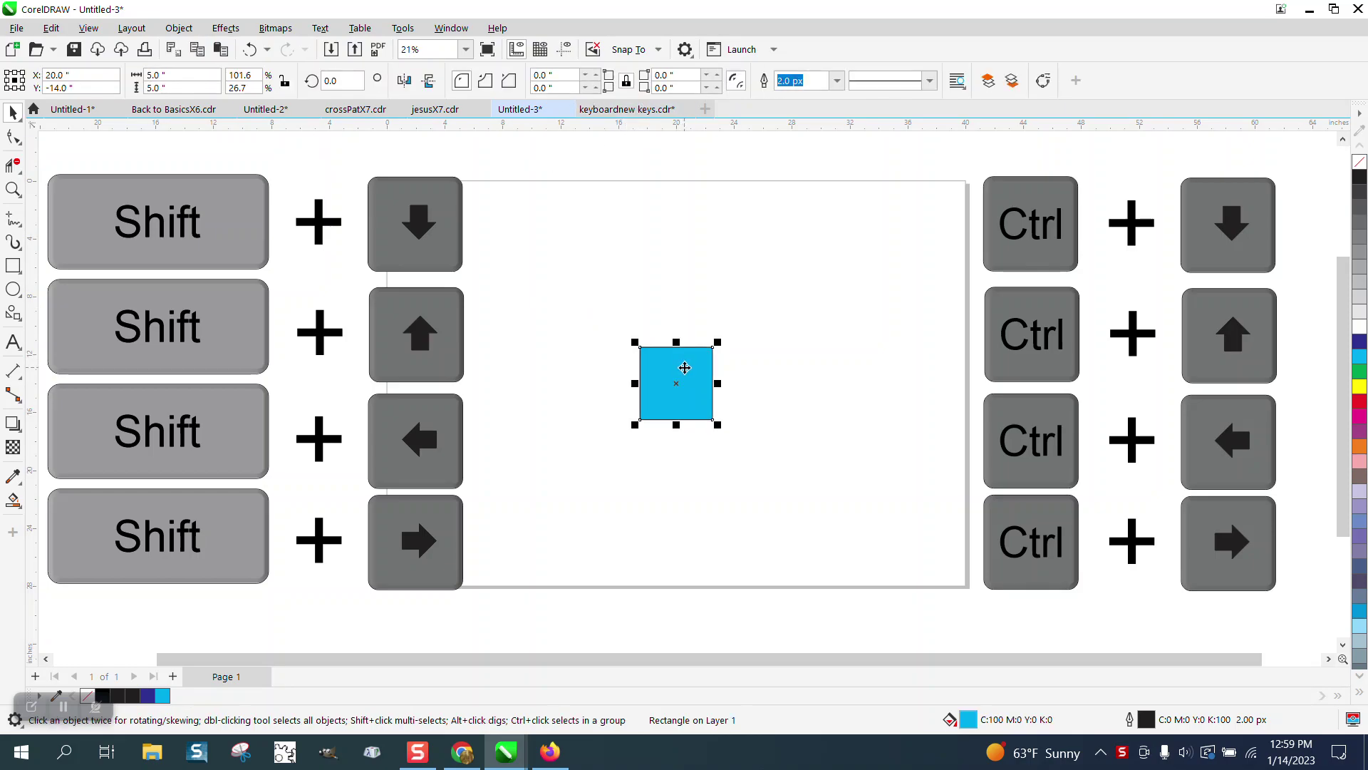
key("ctrl+d")
key("ctrl+d")
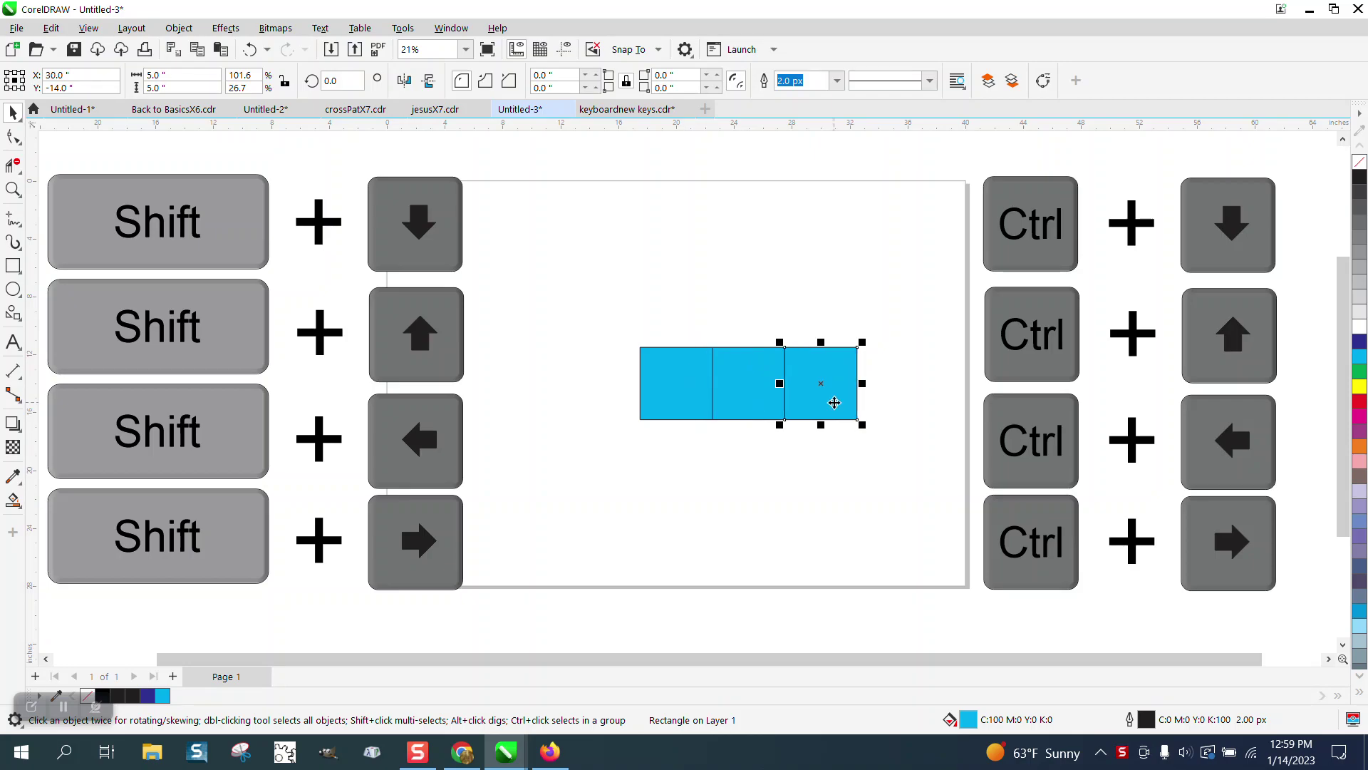
left_click_drag(598, 309, 926, 471)
left_click_drag(747, 382, 705, 379)
Step: Delete the middle square and super-nudge the right square 2.5 inches left
left_click(769, 303)
left_click(725, 374)
key("Delete")
left_click(784, 383)
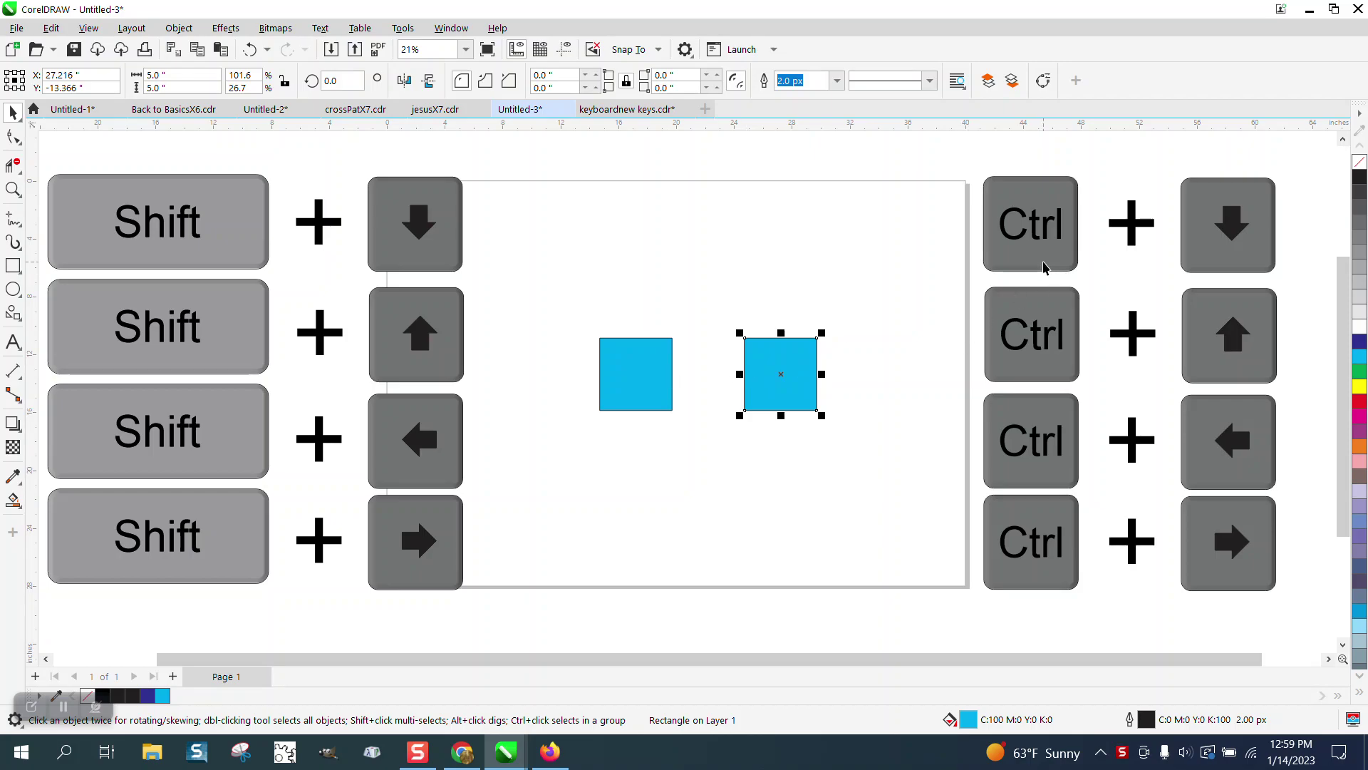
key("shift+Left")
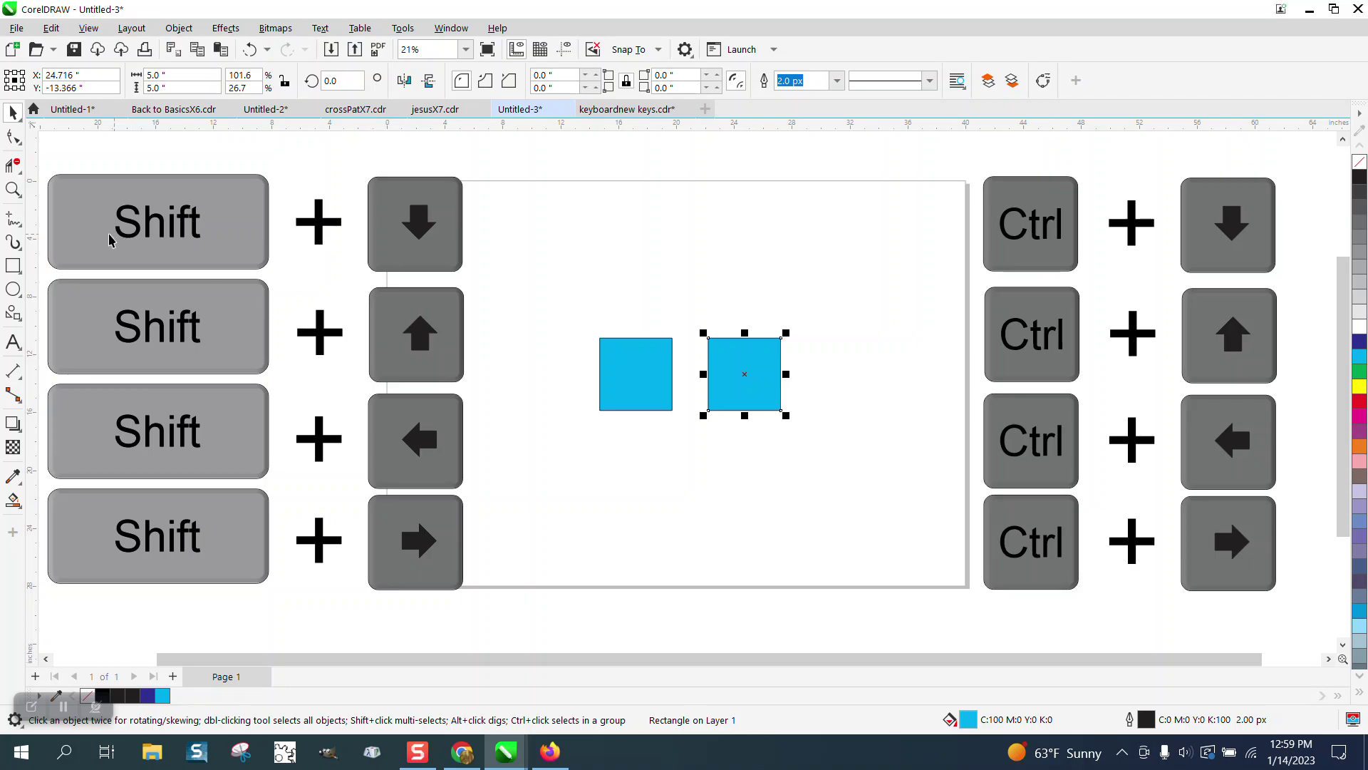
Step: Draw a parallel dimension line across the gap between the squares' top corners
left_click(13, 369)
left_click(77, 378)
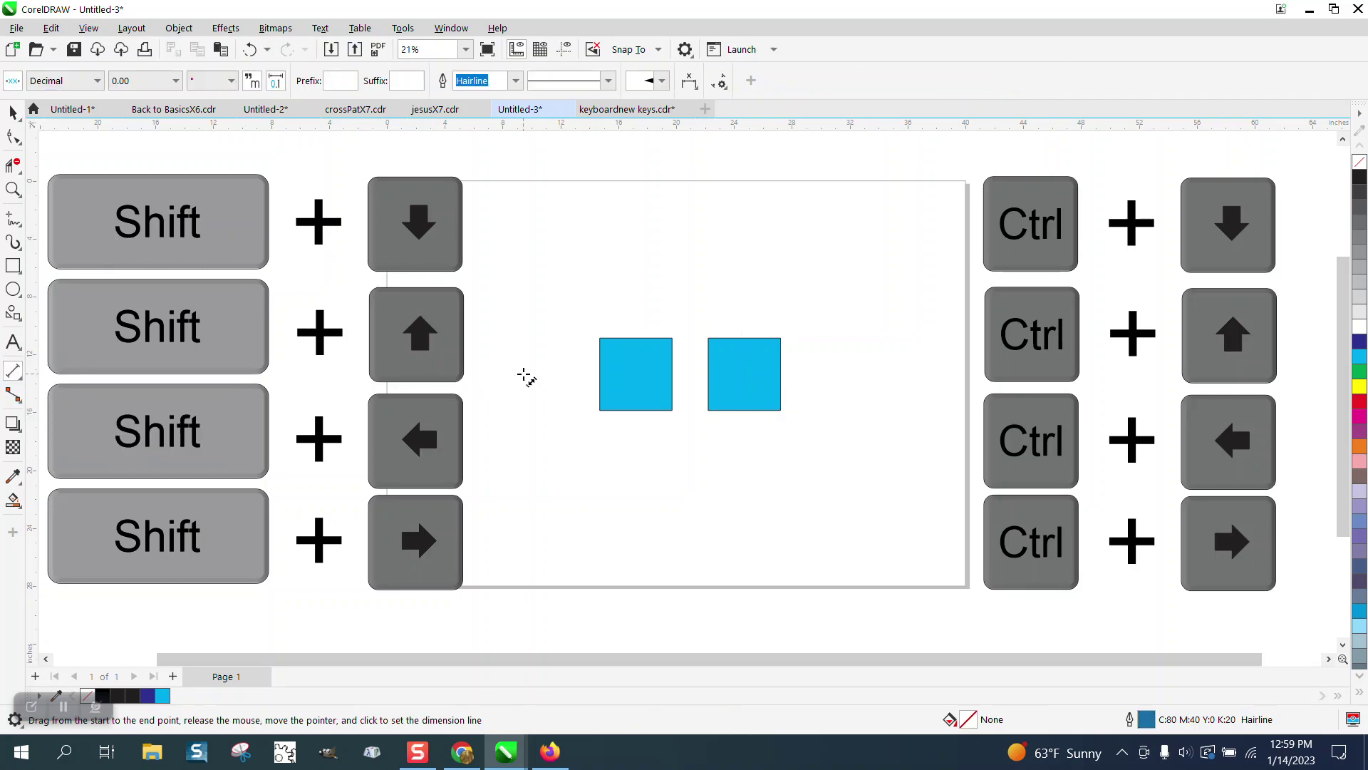
left_click_drag(708, 339, 672, 339)
left_click(670, 311)
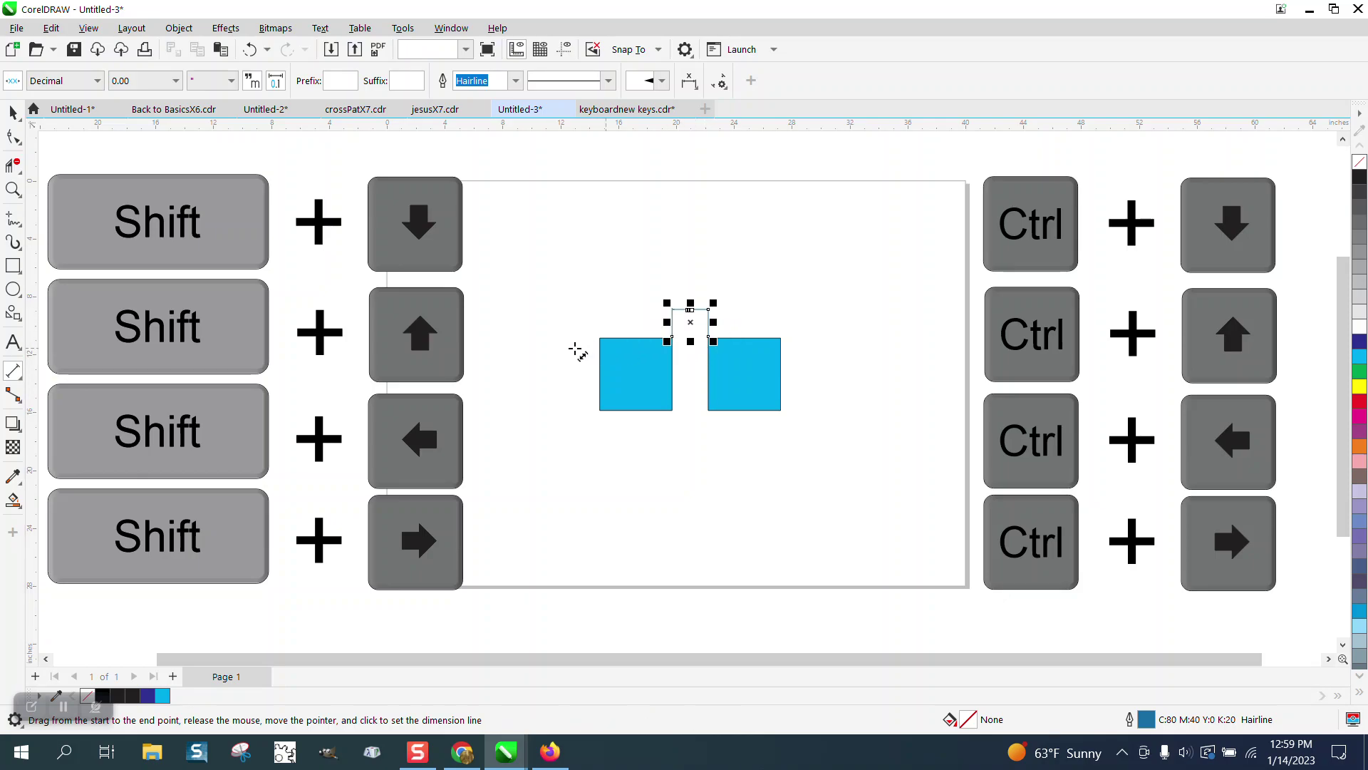
Step: Zoom in on the dimension line, zoom back out to 35%, and delete it
left_click(14, 190)
left_click(64, 191)
left_click_drag(632, 295, 841, 356)
right_click(678, 342)
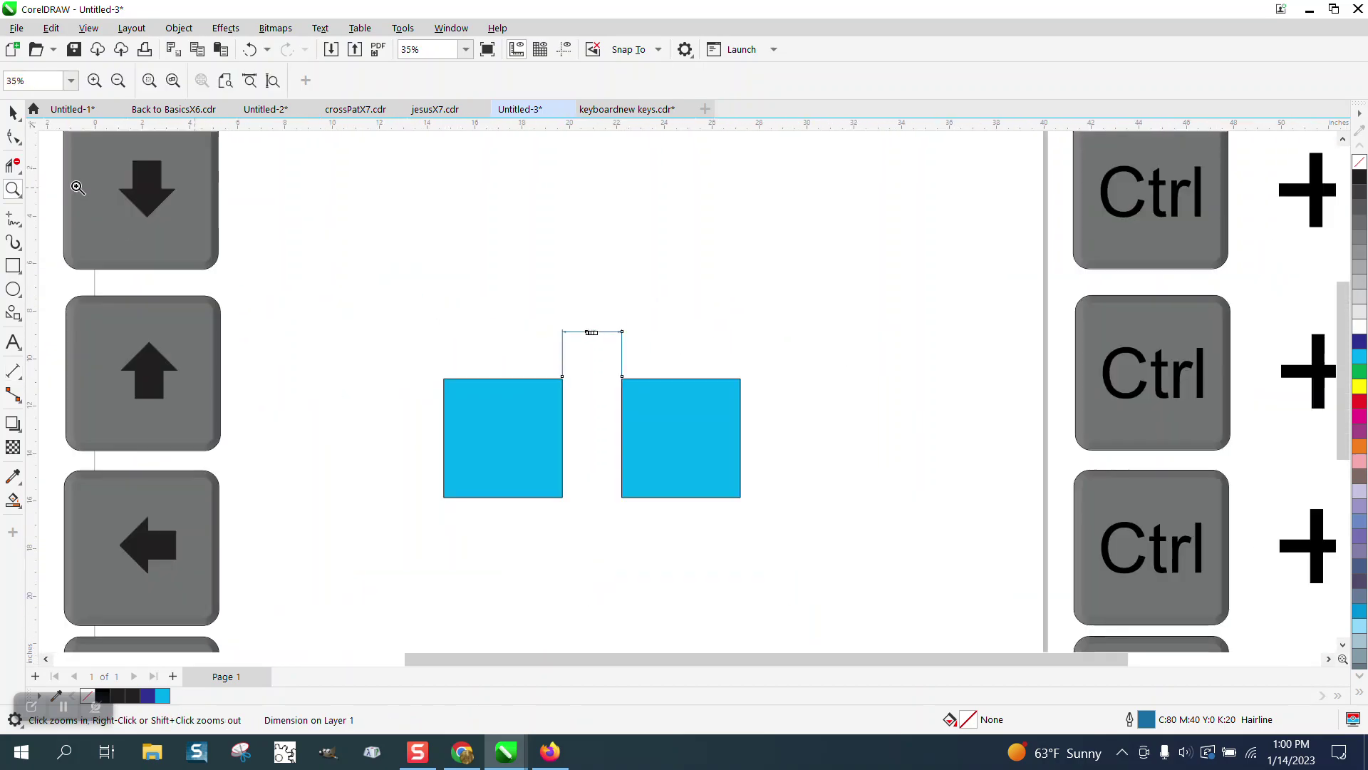
left_click(13, 112)
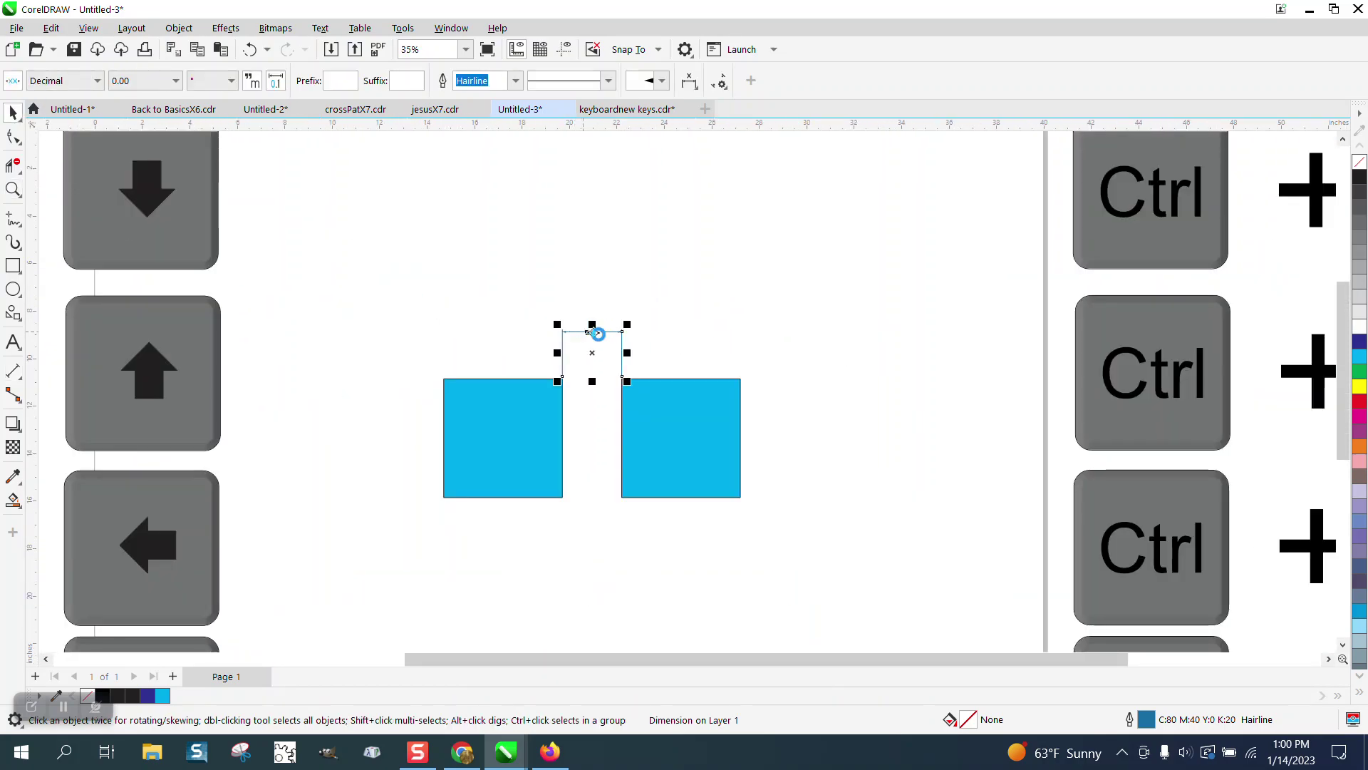
key("Delete")
Step: Delete the right square and duplicate the remaining square twice into a row
left_click(686, 424)
key("Delete")
left_click(551, 431)
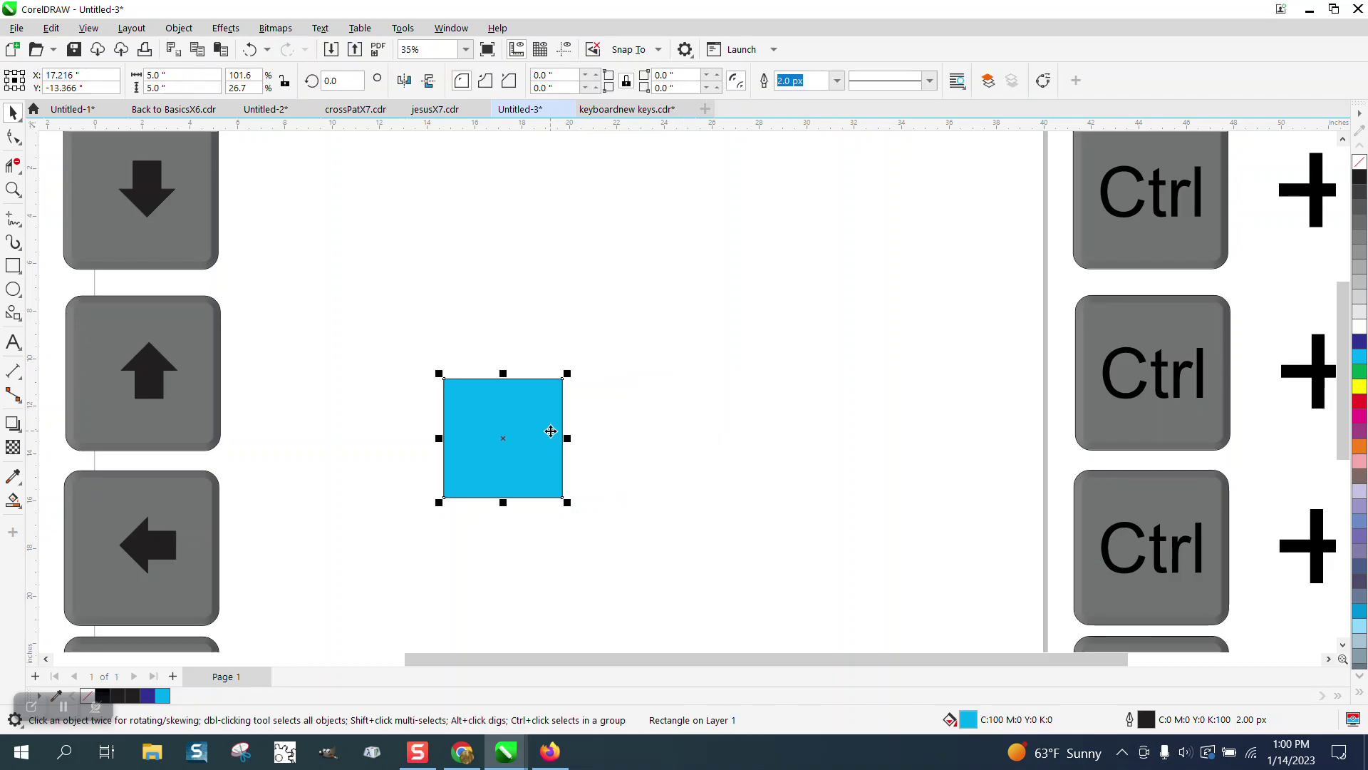
key("ctrl+d")
key("ctrl+d")
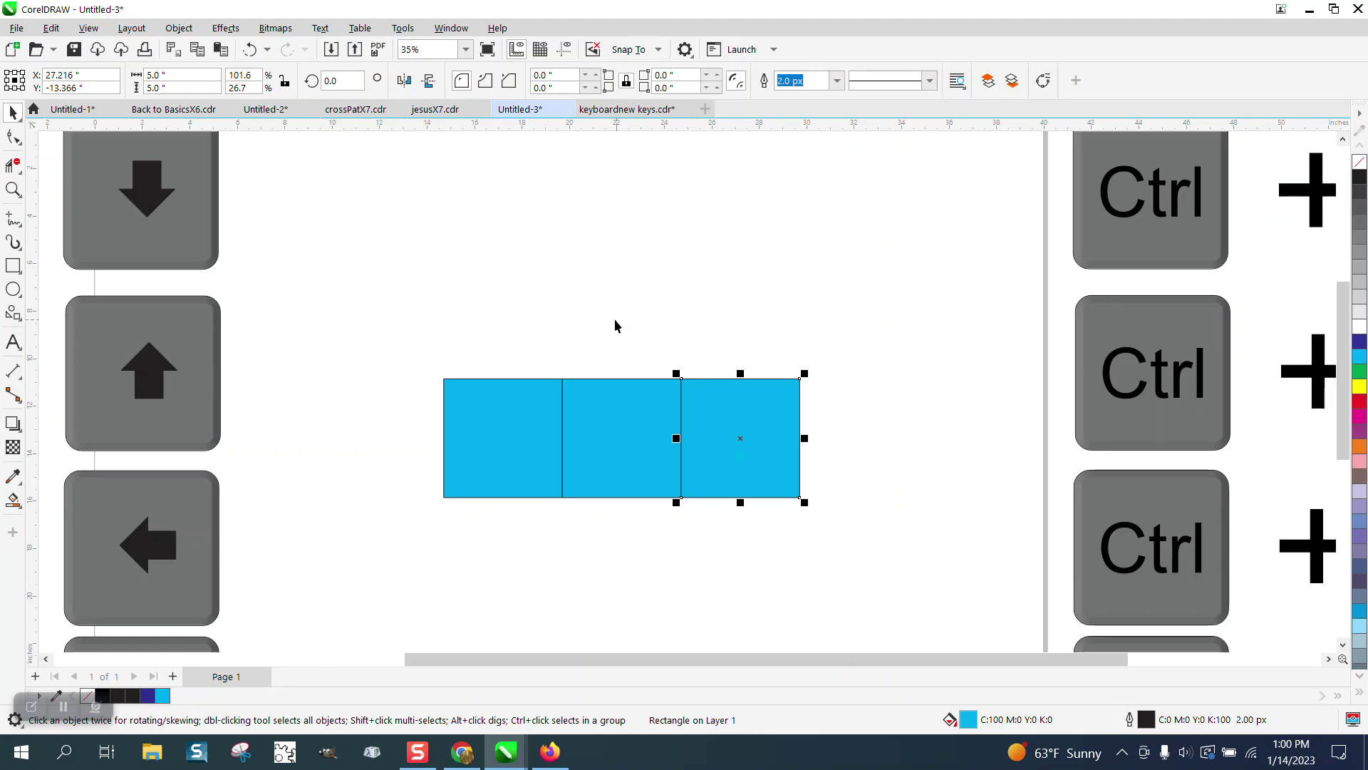
left_click(508, 357)
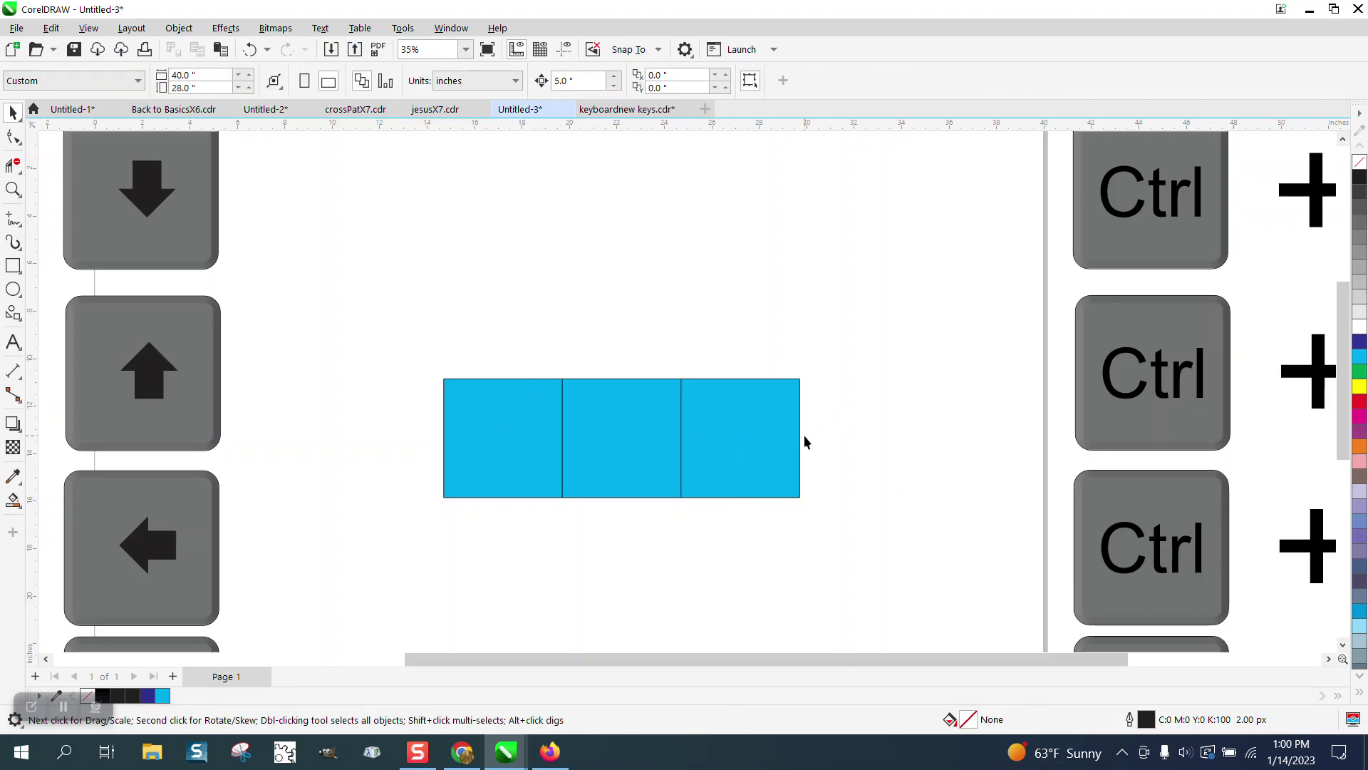
Step: Raise the right square and lower the left square by half a square each
left_click(765, 441)
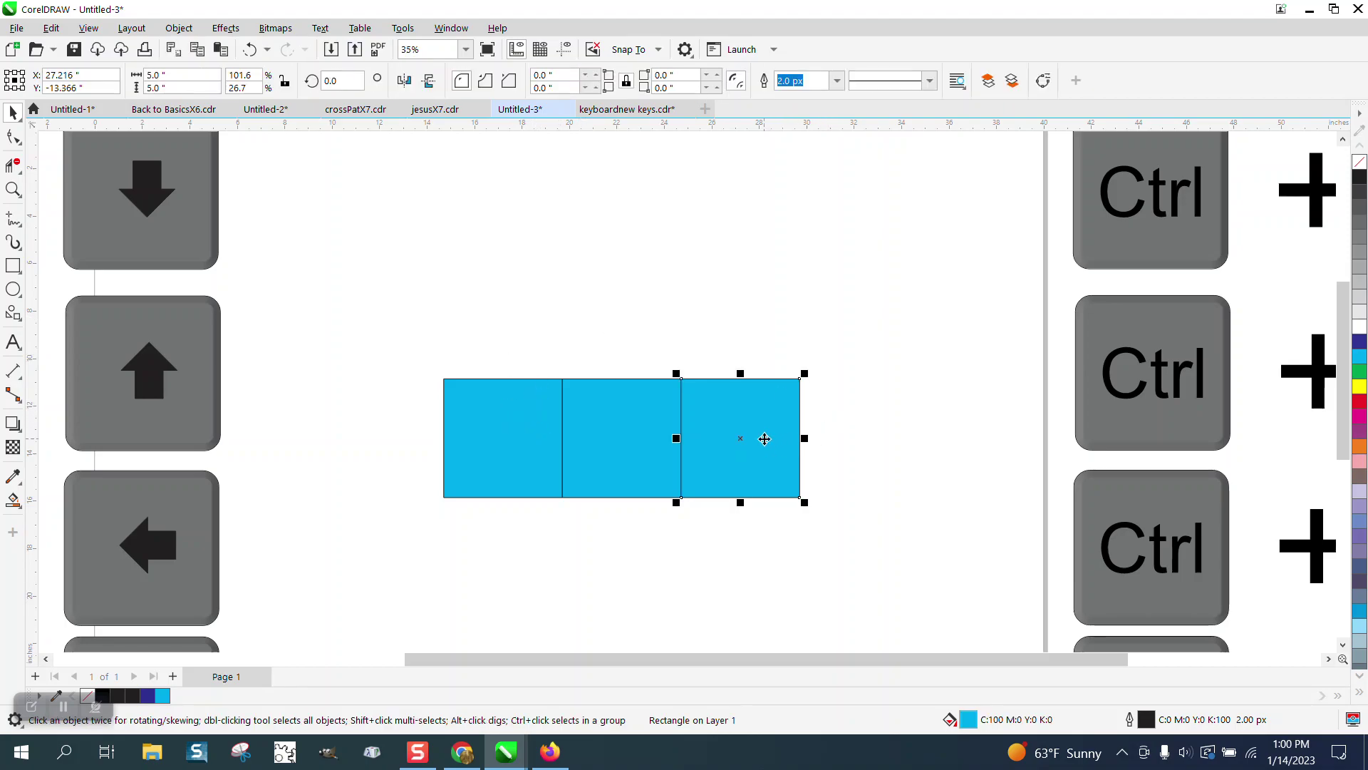
key("Up")
left_click(520, 428)
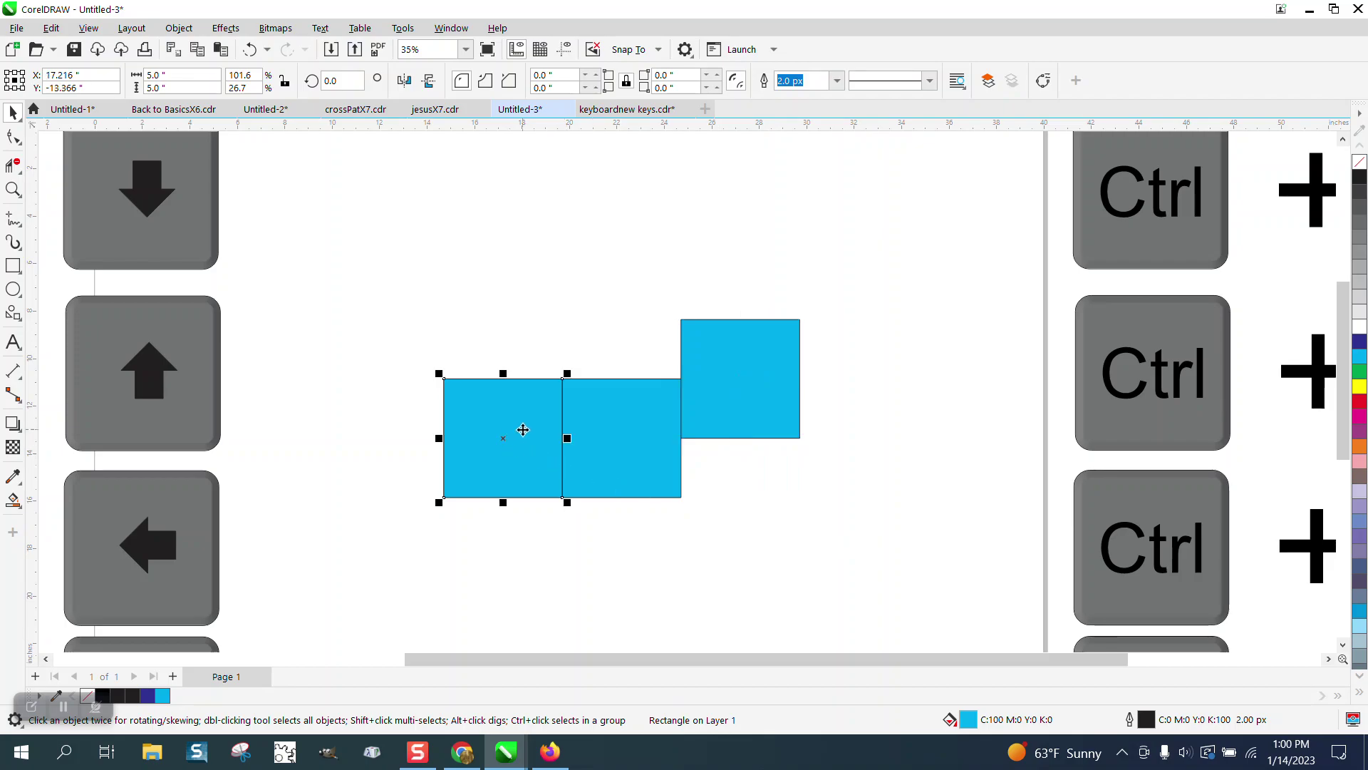
key("Down")
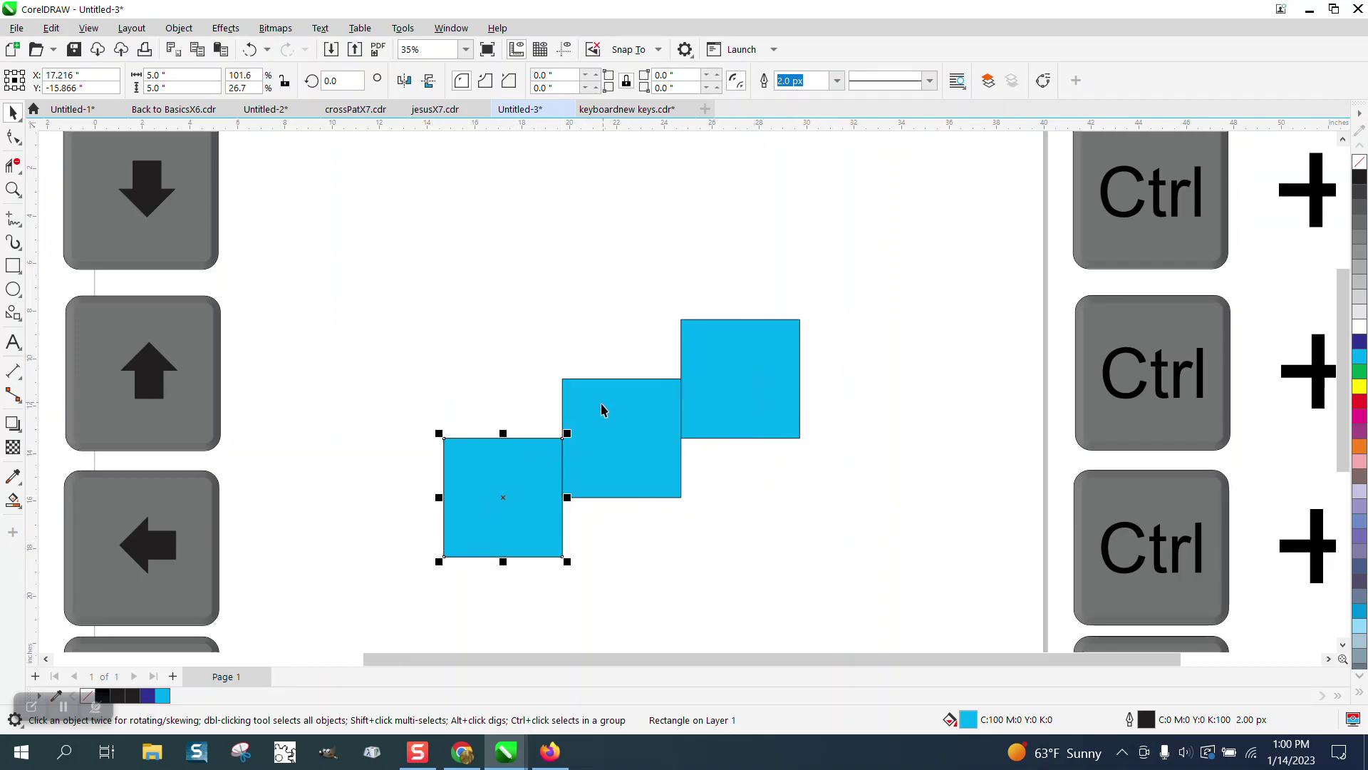
scroll(602, 403, "down", 2)
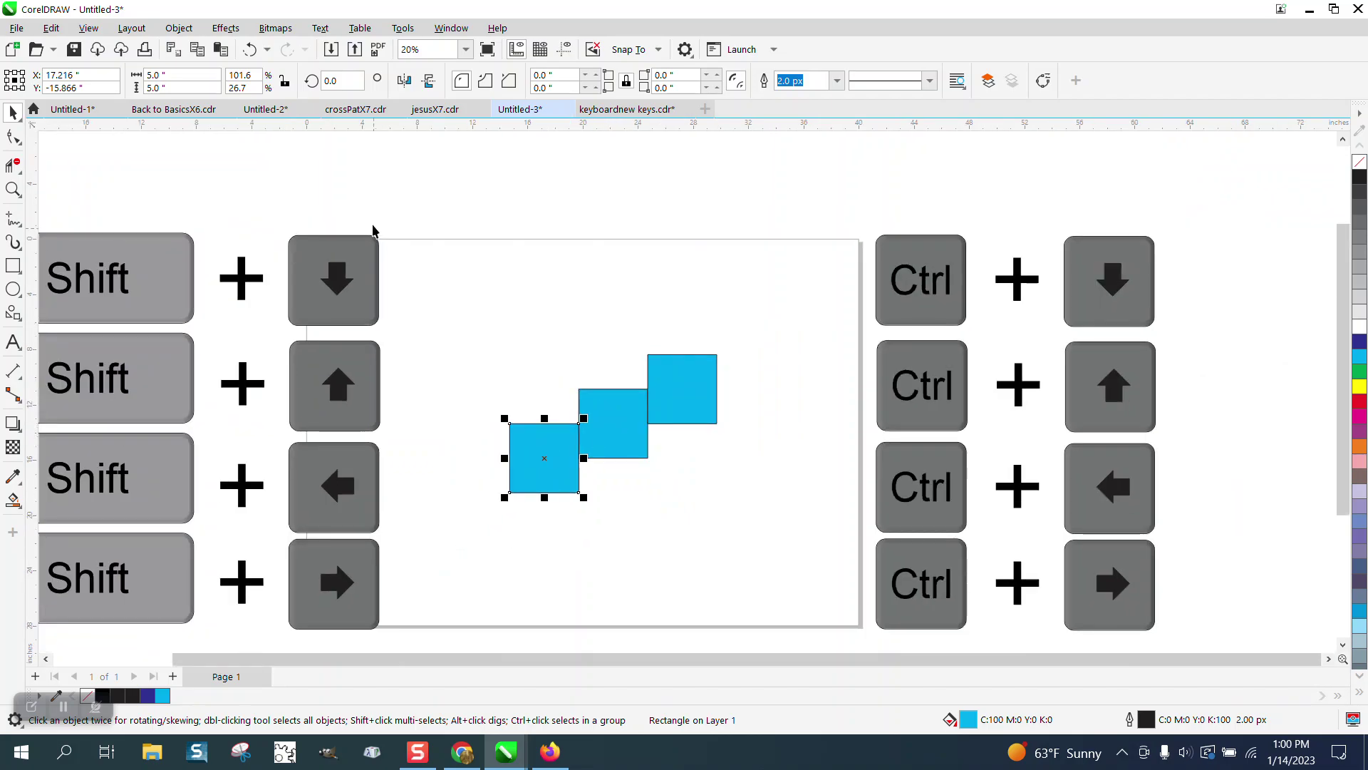
Step: Undo both nudges, then move the left and right squares up 10 inches together
left_click(249, 49)
left_click(248, 49)
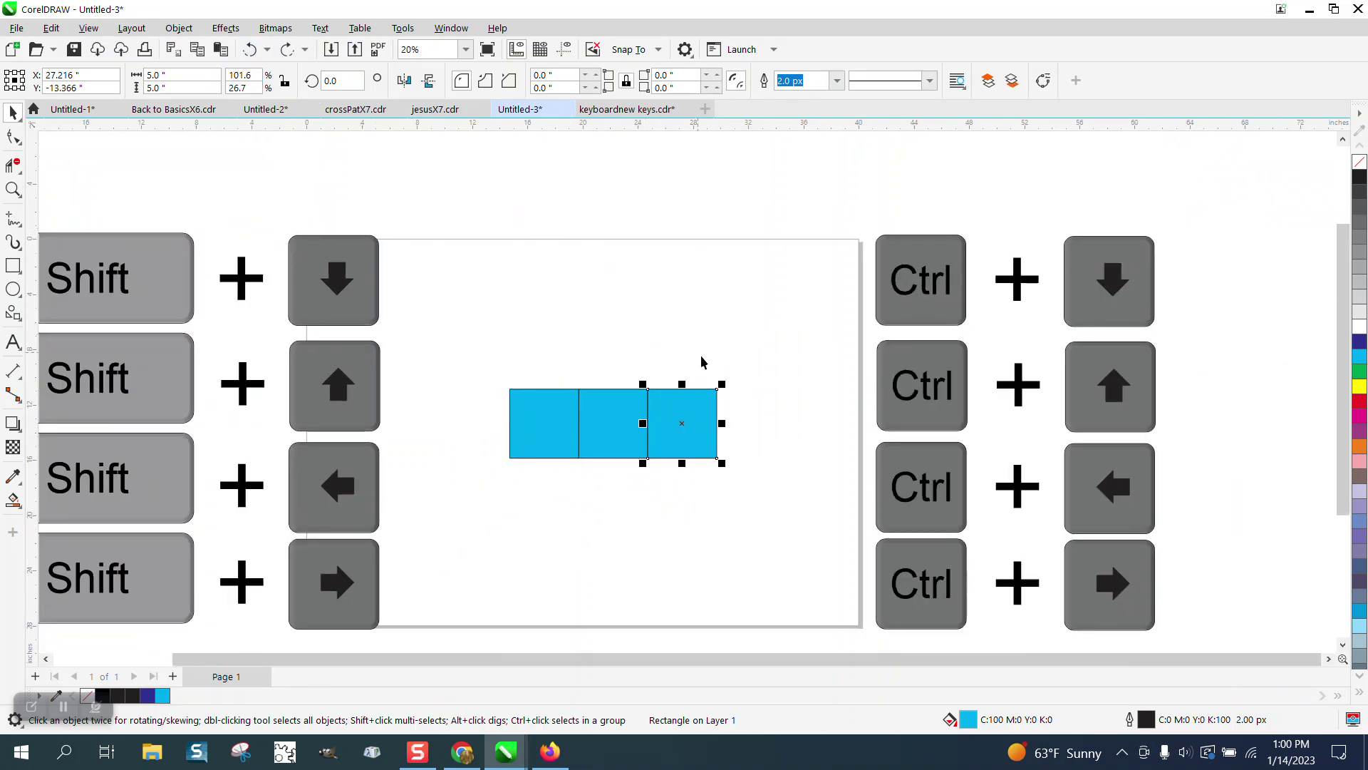
left_click(538, 431)
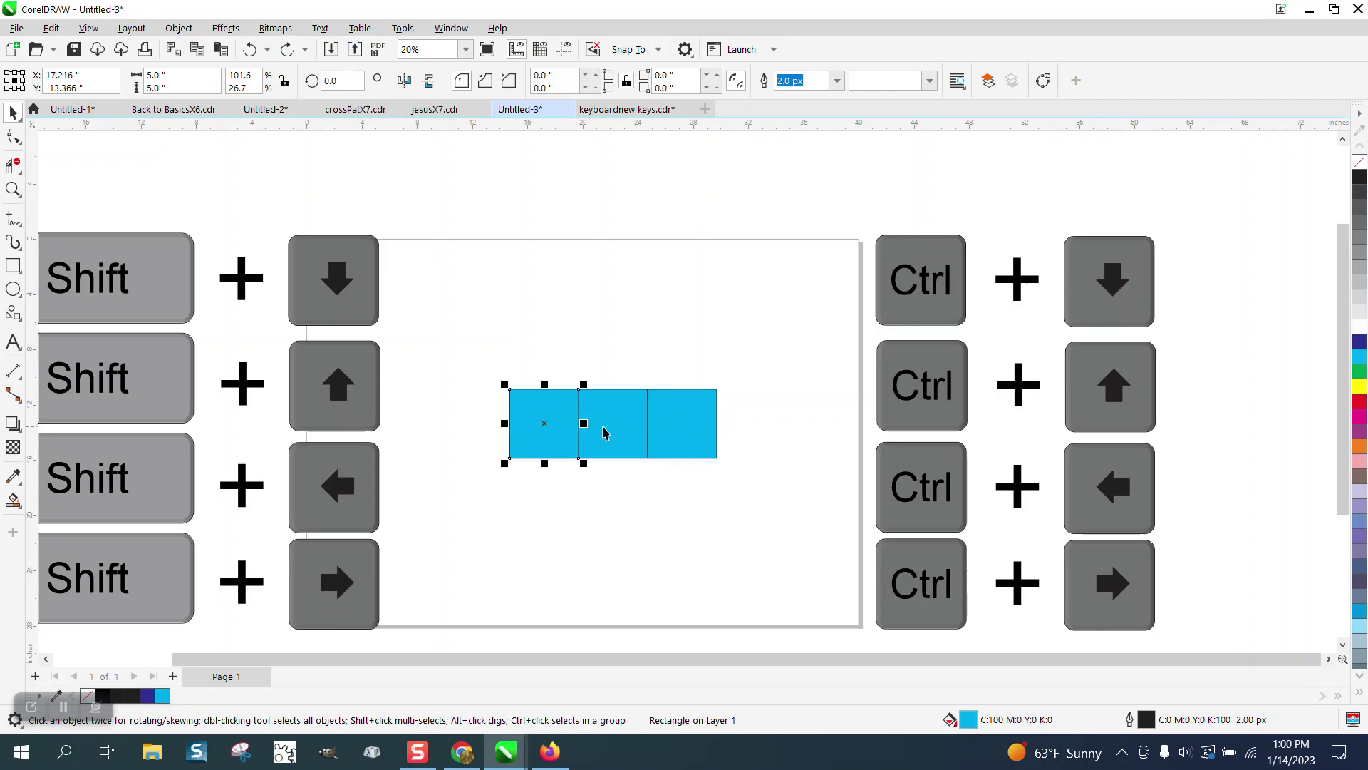
left_click(704, 444, "shift")
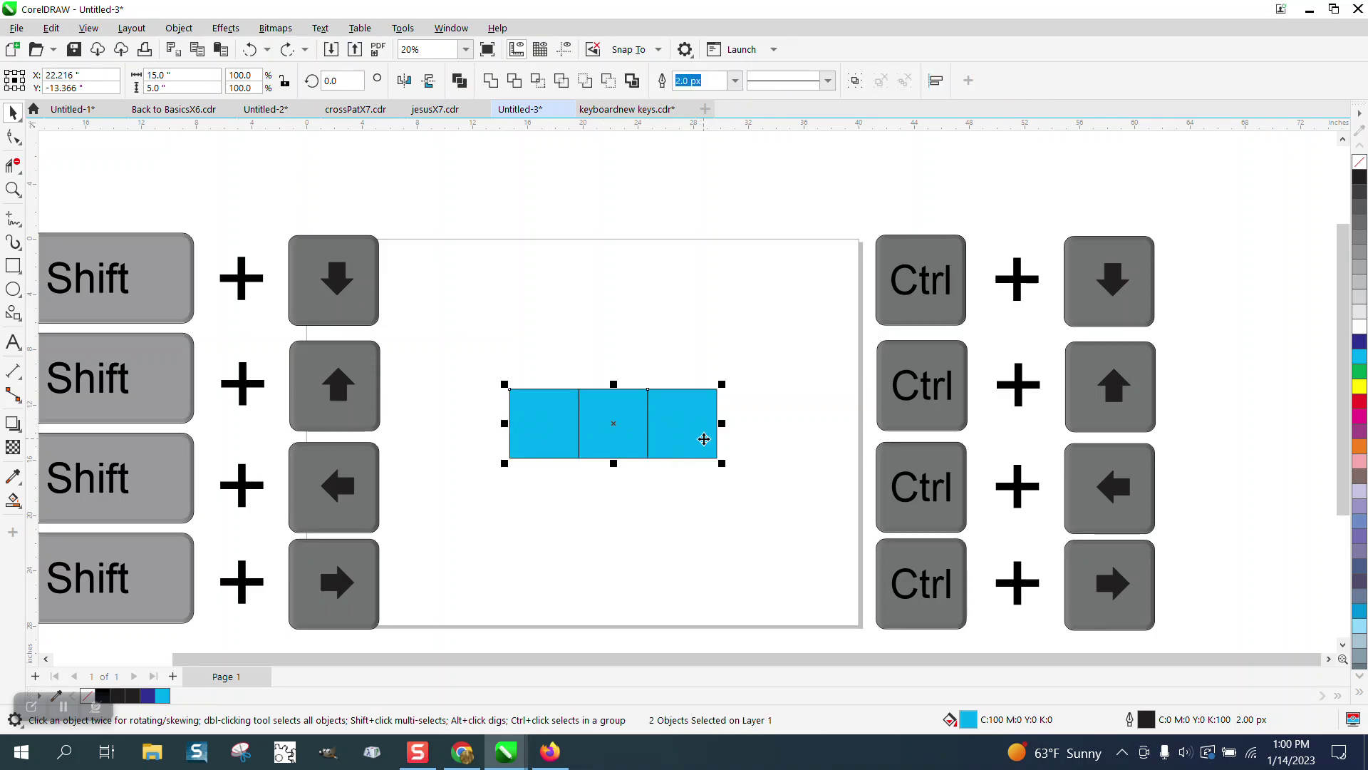
key("shift+Up")
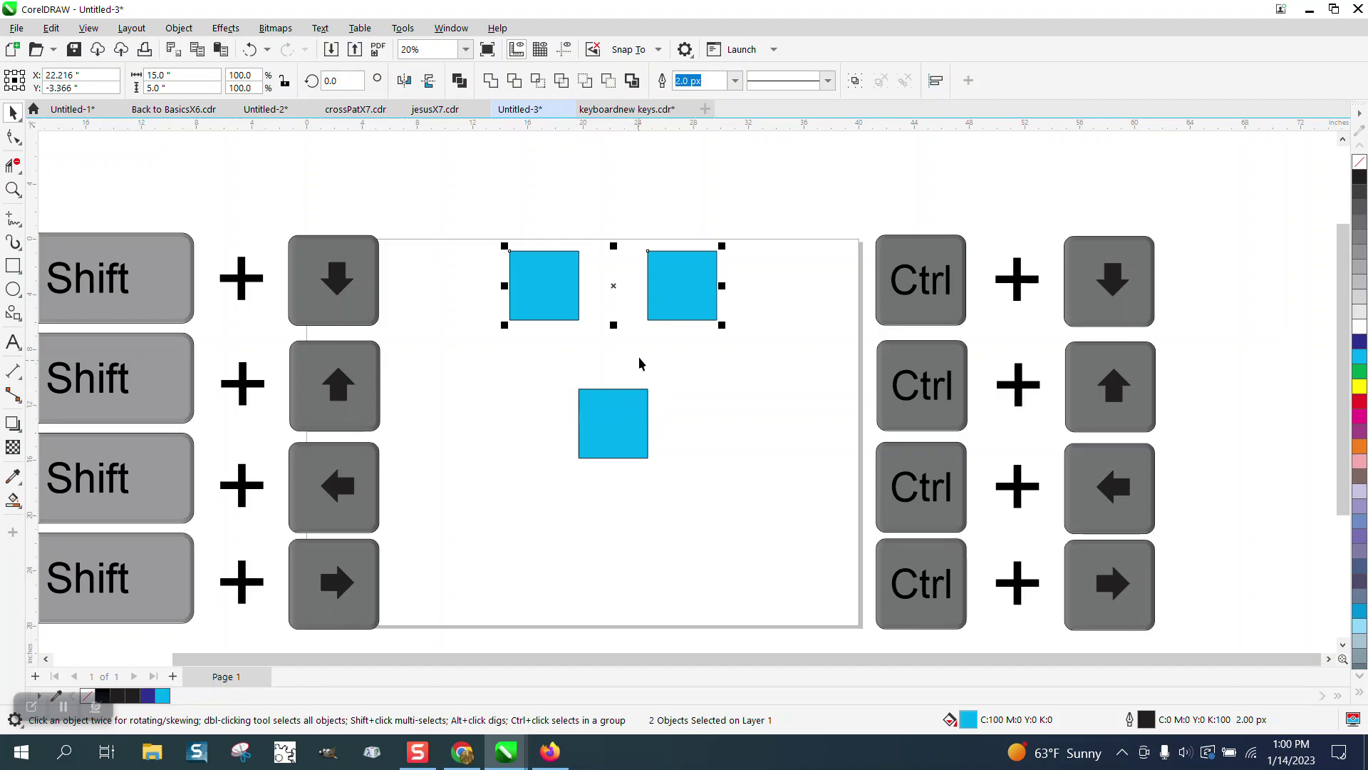
Step: Move the top-right square down beside the lower middle square
left_click_drag(672, 307, 681, 345)
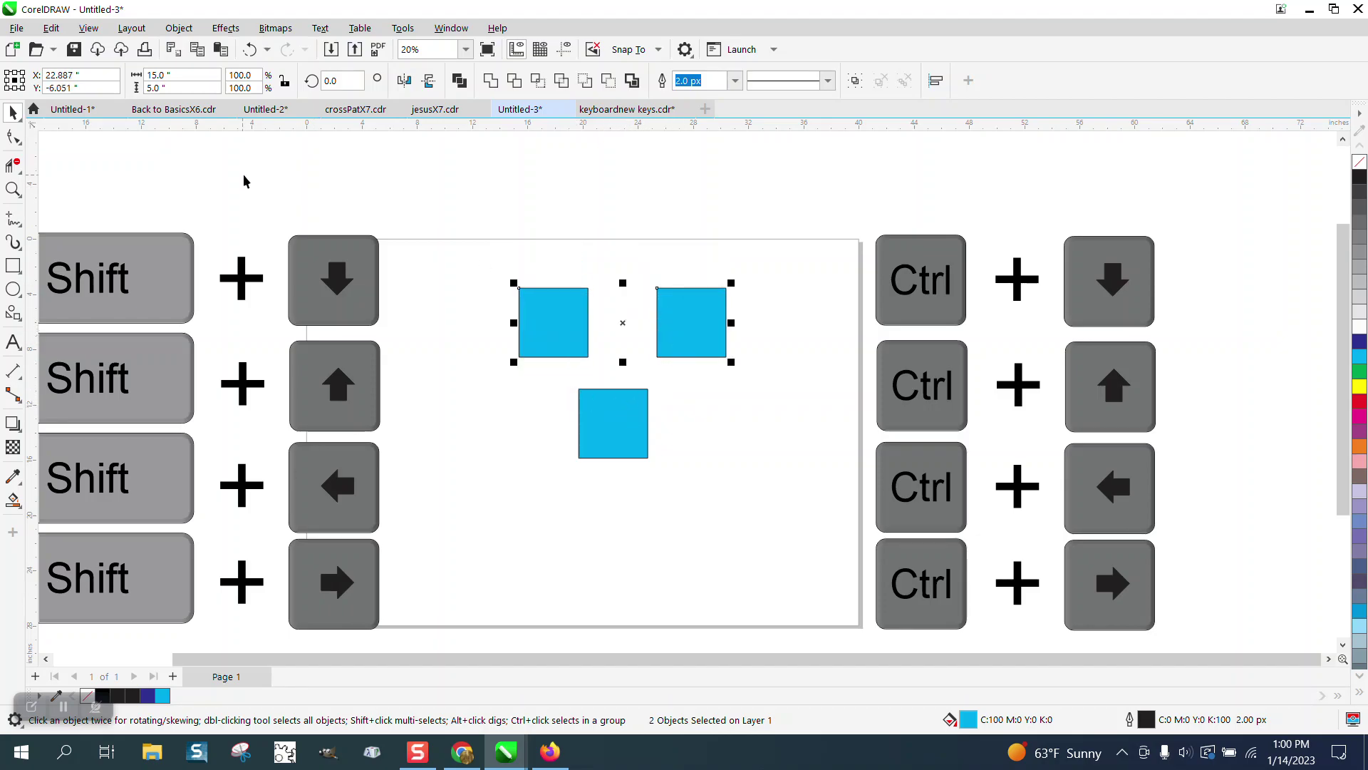
left_click(689, 301)
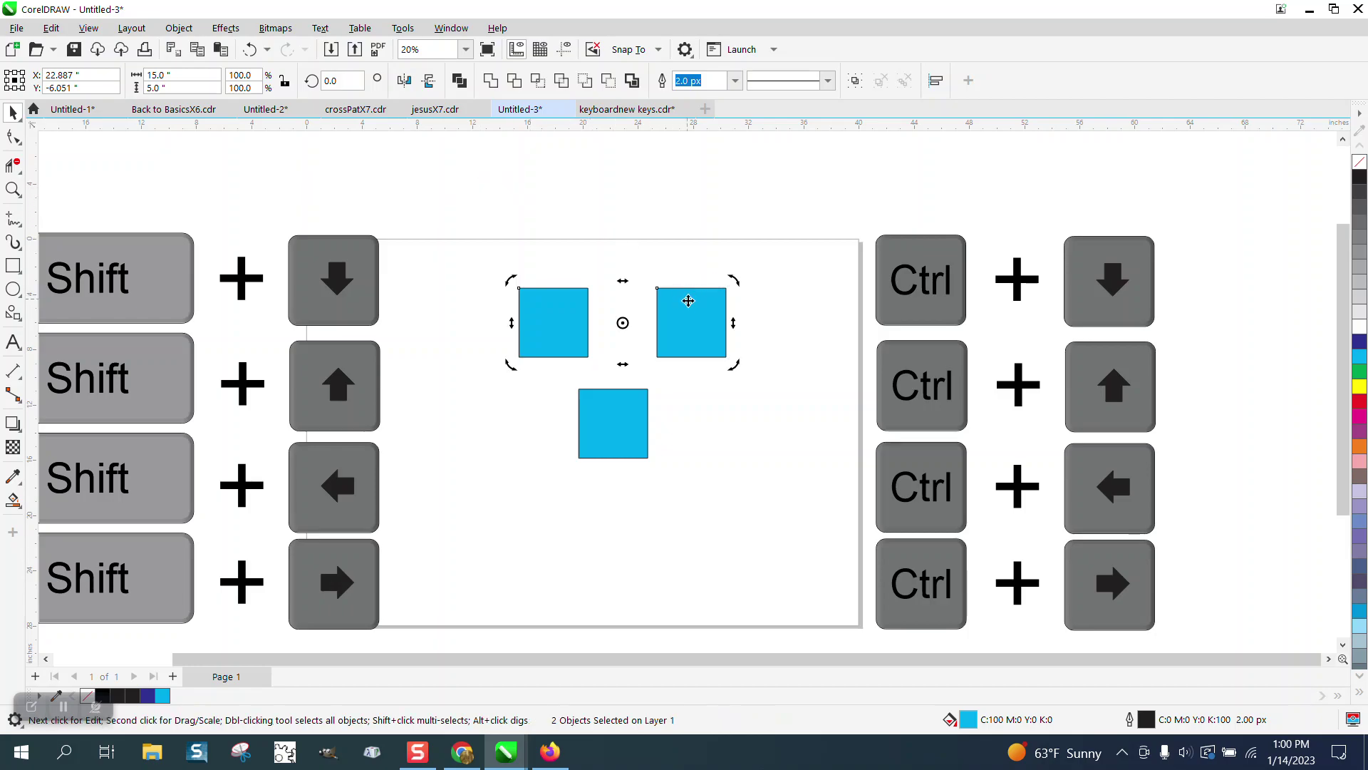
left_click(690, 262)
left_click_drag(696, 327, 695, 411)
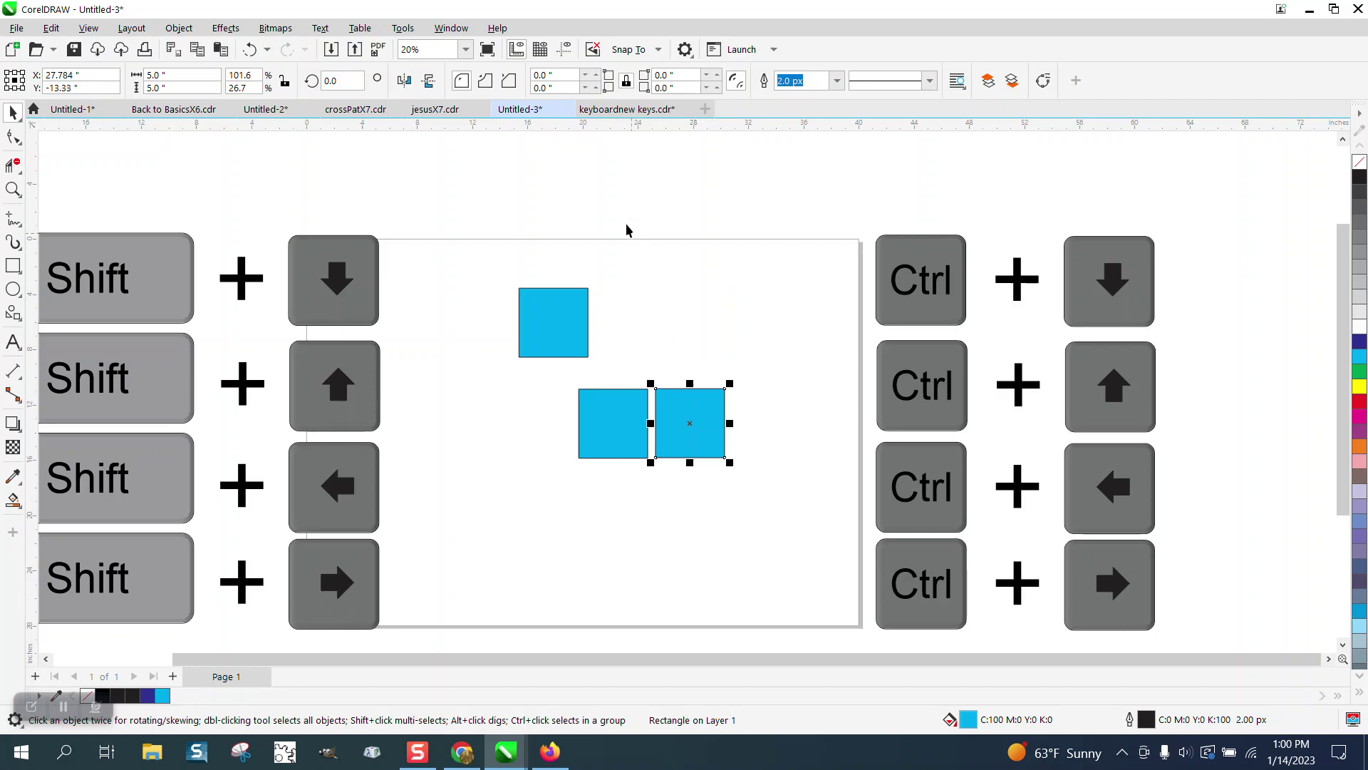
Step: Set the nudge distance to .001 inch and zoom in on the two lower squares
left_click(614, 162)
double_click(583, 82)
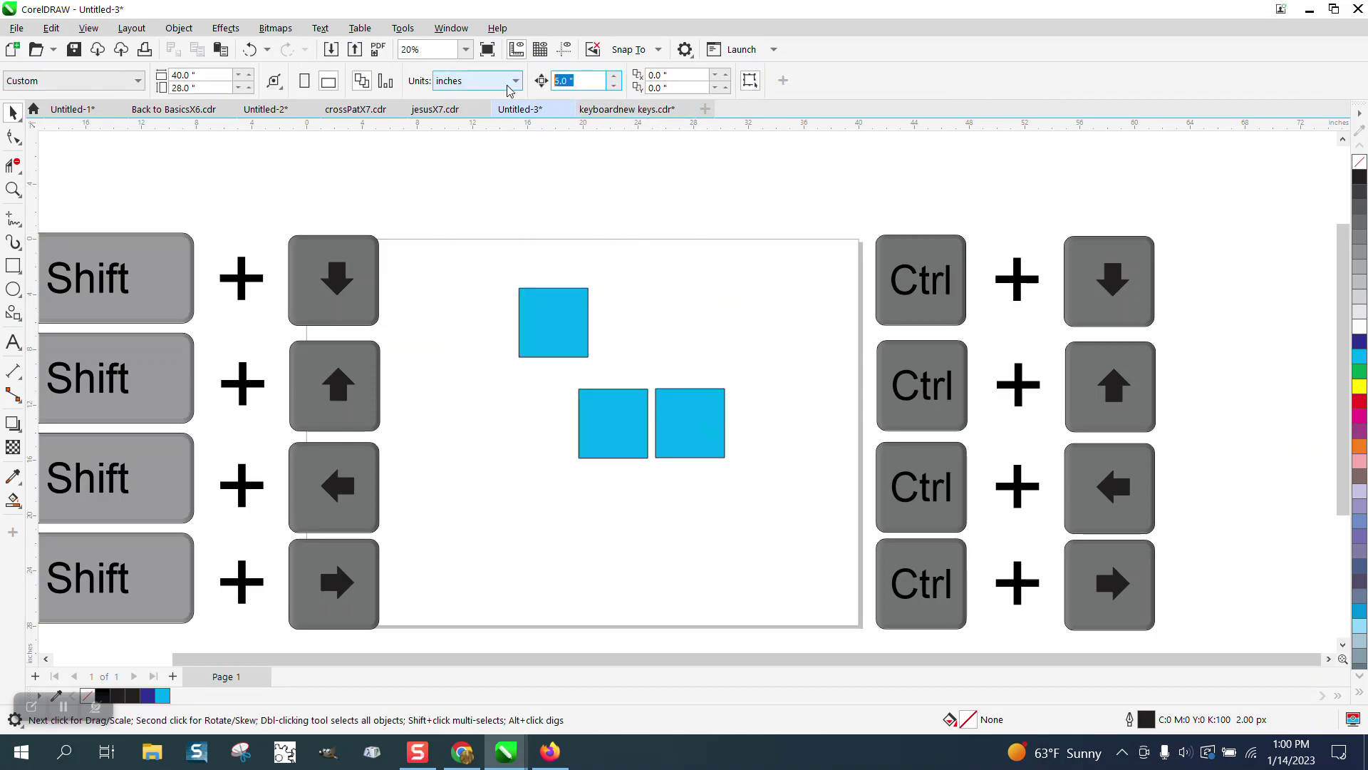
type(".001")
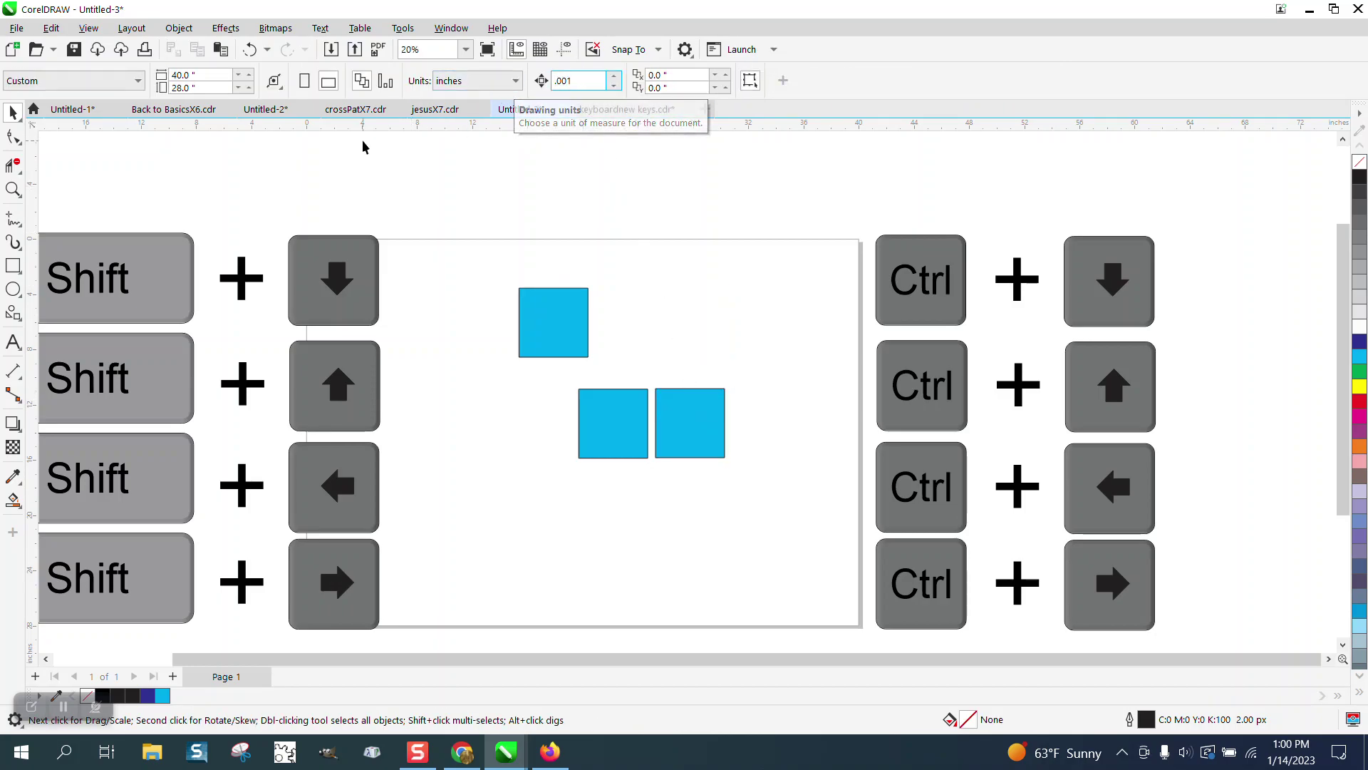
left_click(12, 189)
left_click_drag(576, 365, 771, 490)
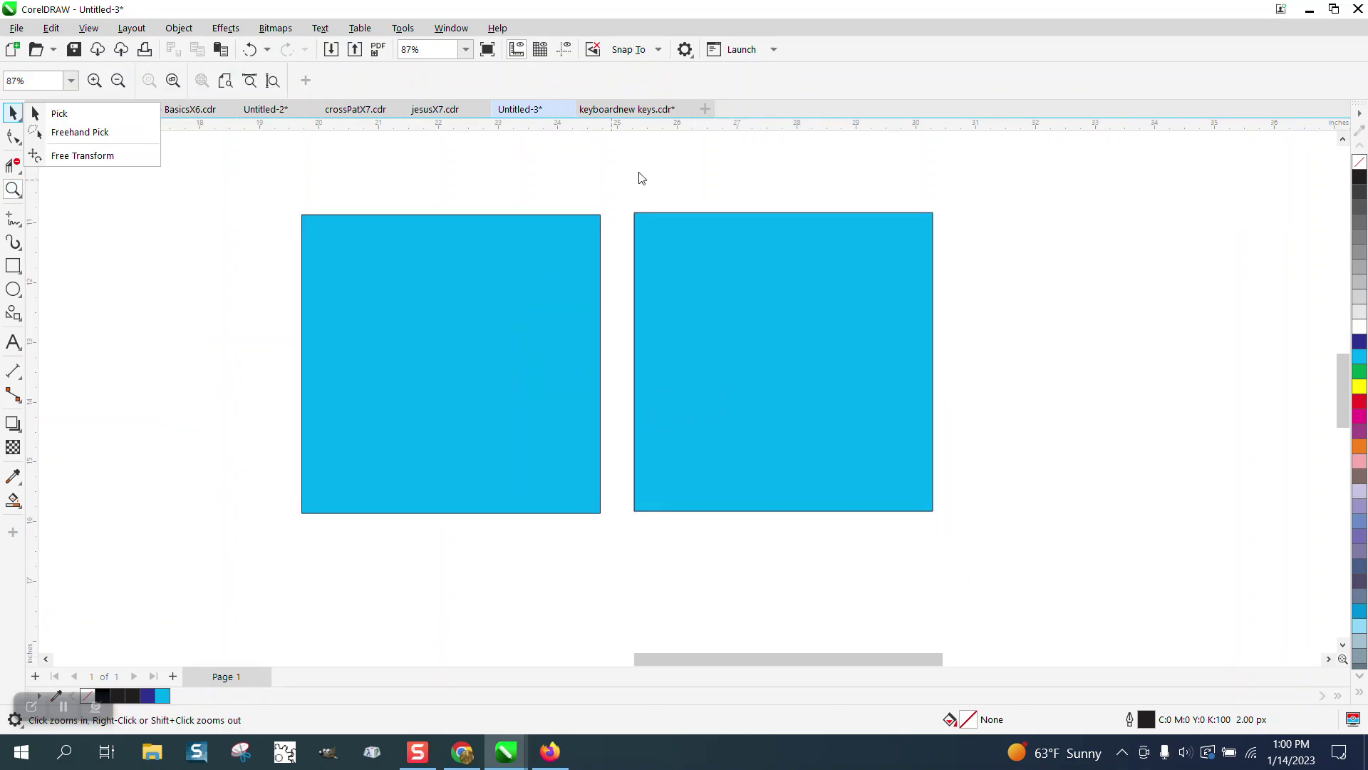
Step: Set the nudge distance to .25 inch
left_click(17, 140)
left_click(12, 112)
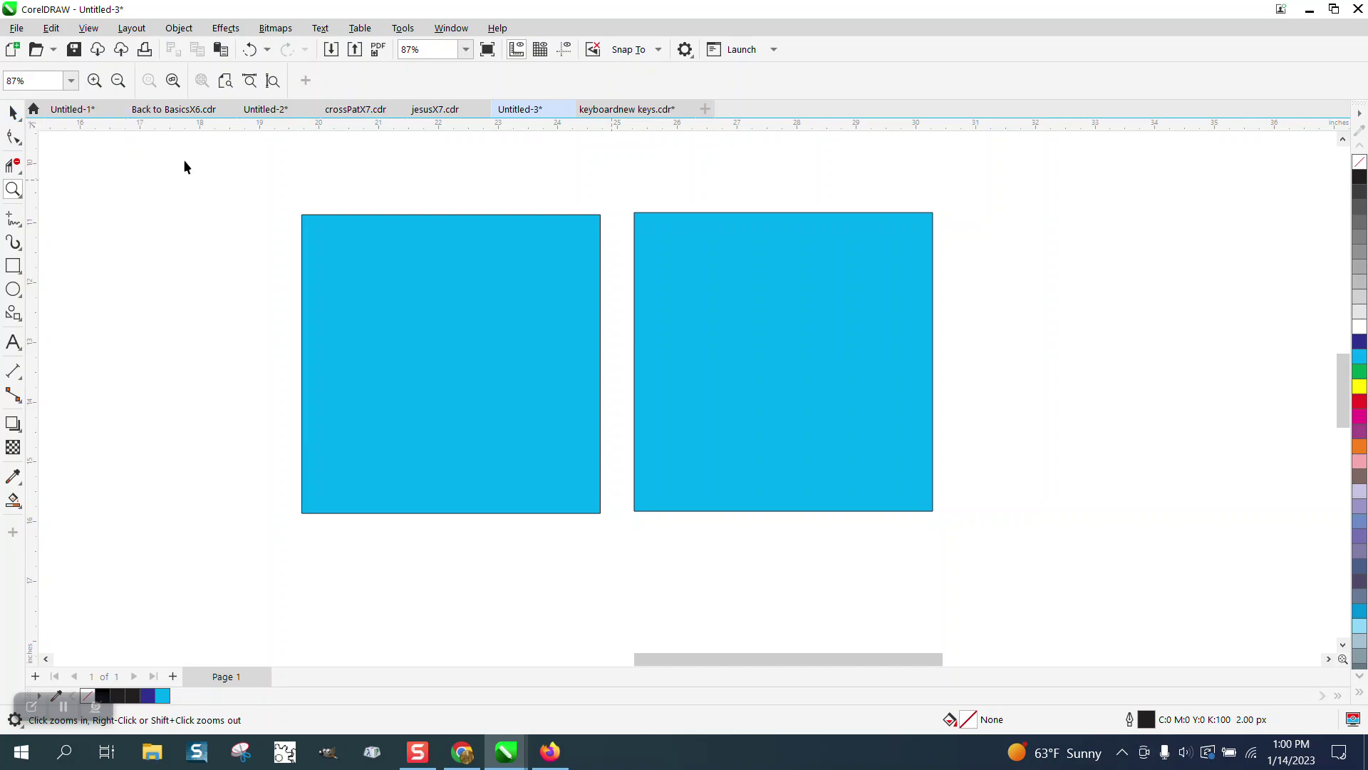
double_click(586, 81)
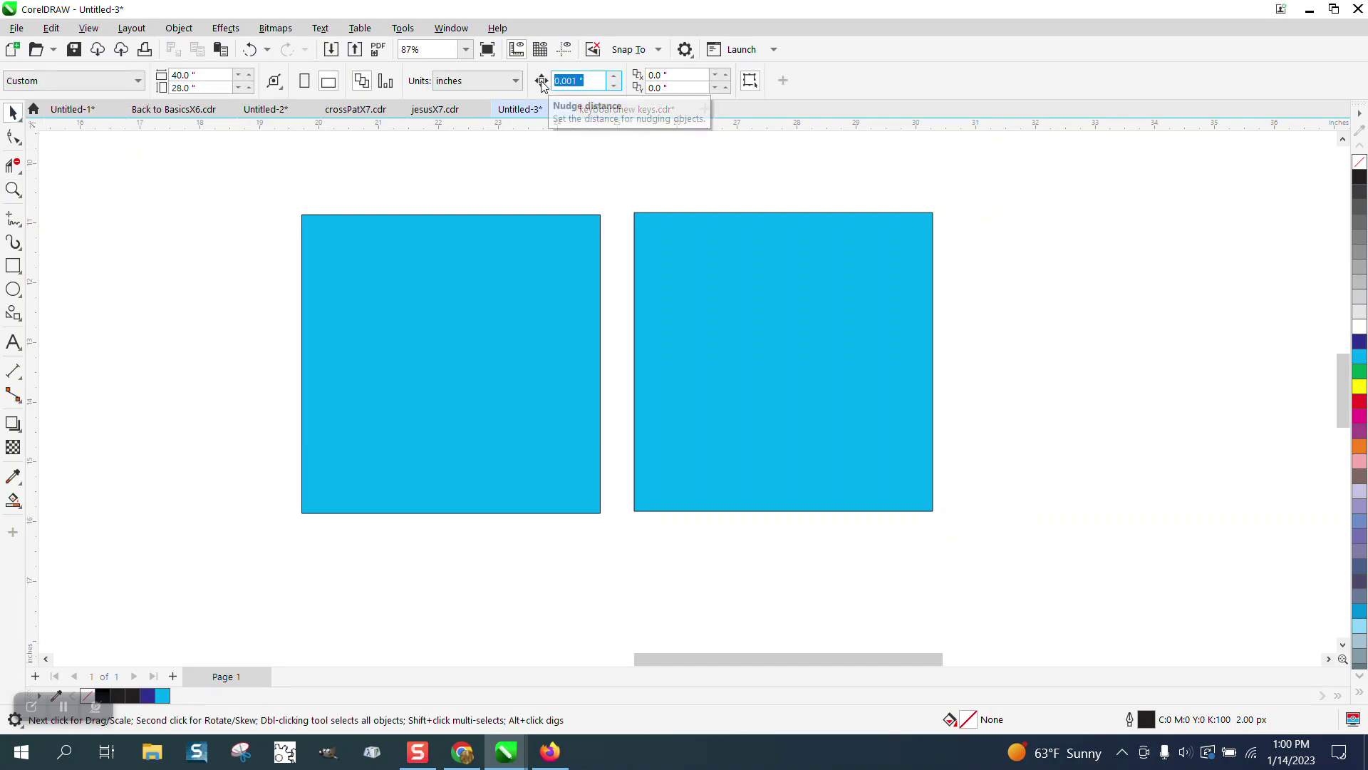
type(".25")
Step: Push the right square against the left one, then nudge it 0.25 inch right
left_click(721, 226)
left_click_drag(629, 220, 604, 219)
key("Right")
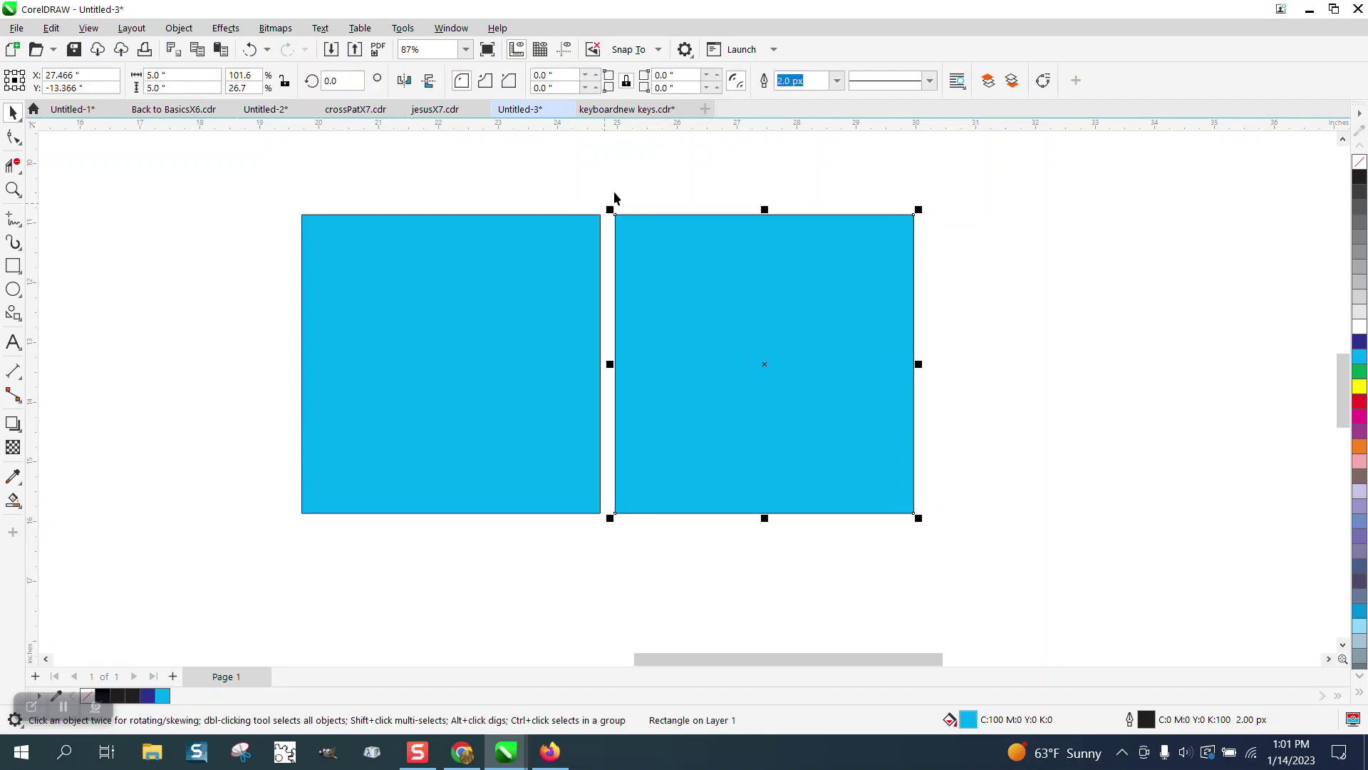
left_click(636, 172)
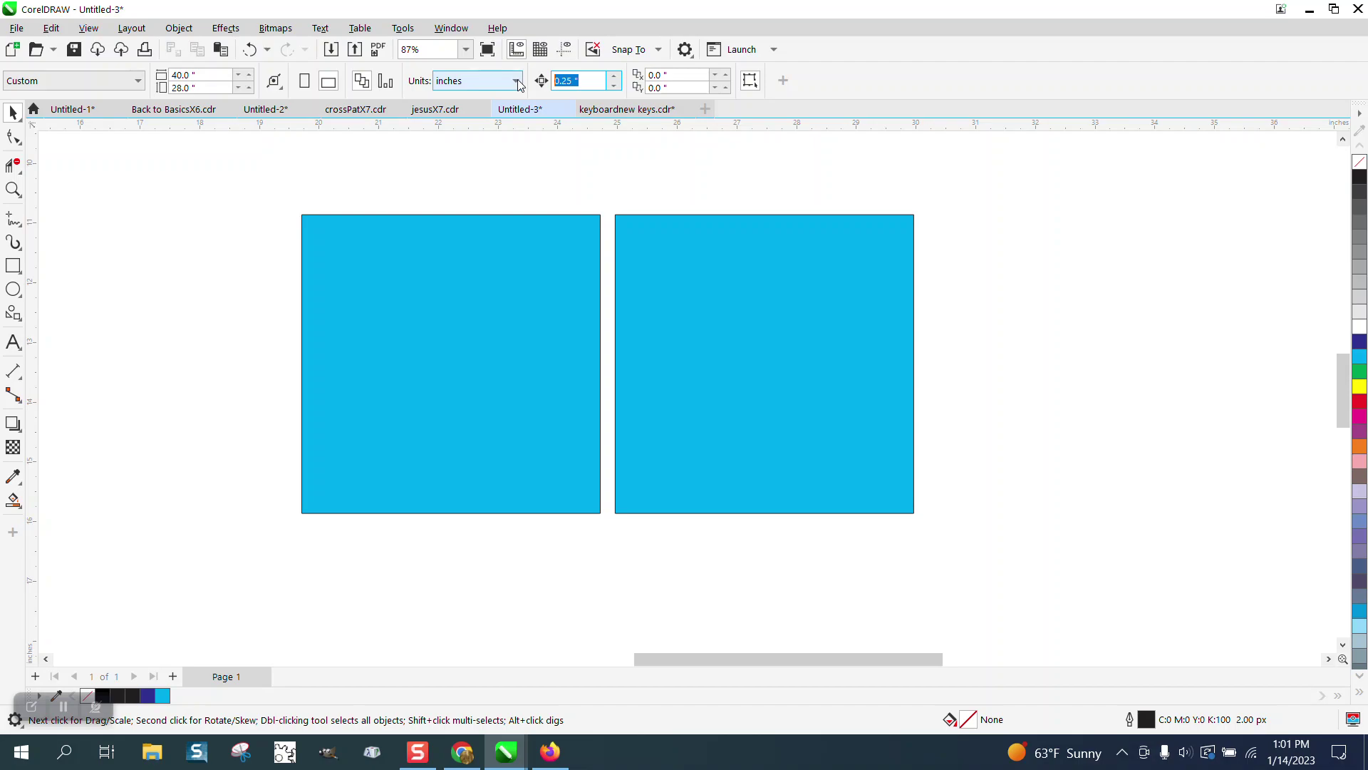
Step: Set the nudge distance to .0001 inch
type(".0001")
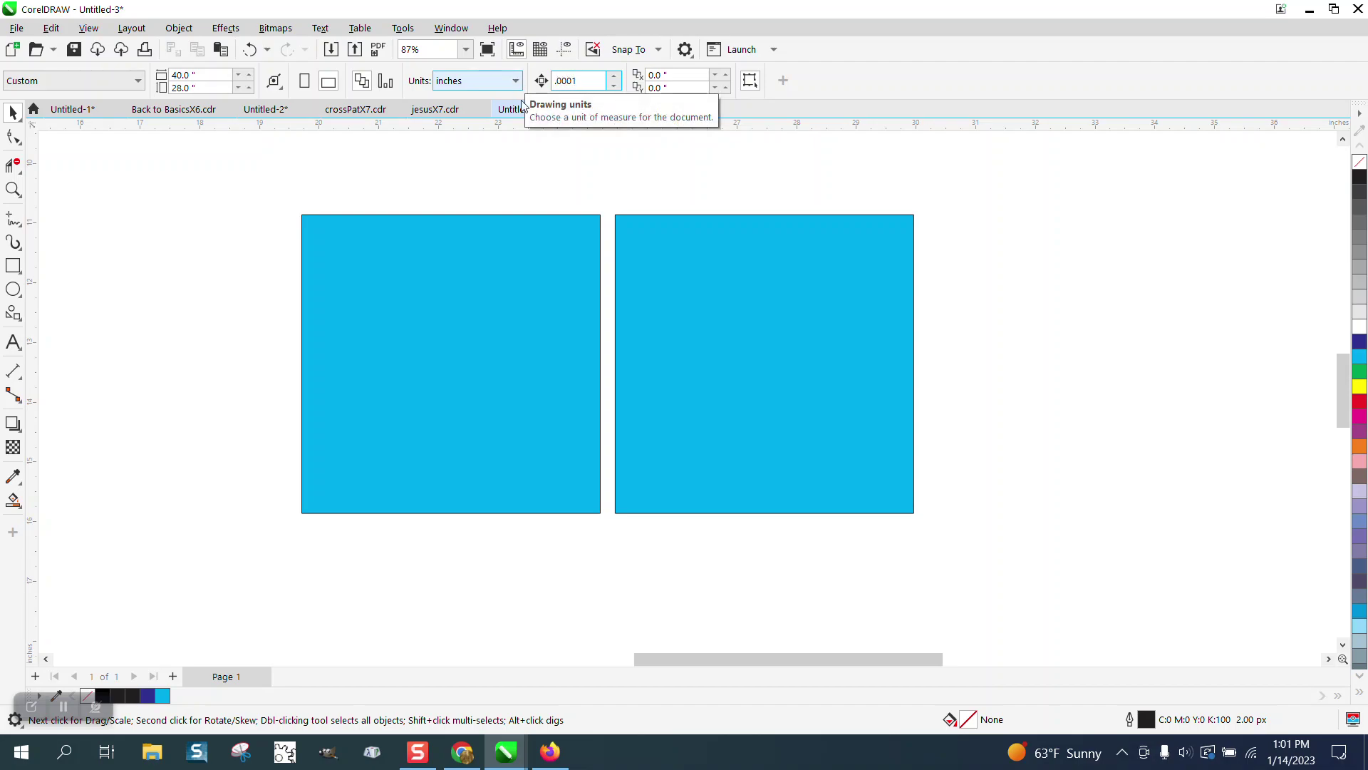
key("Return")
scroll(514, 171, "down", 2)
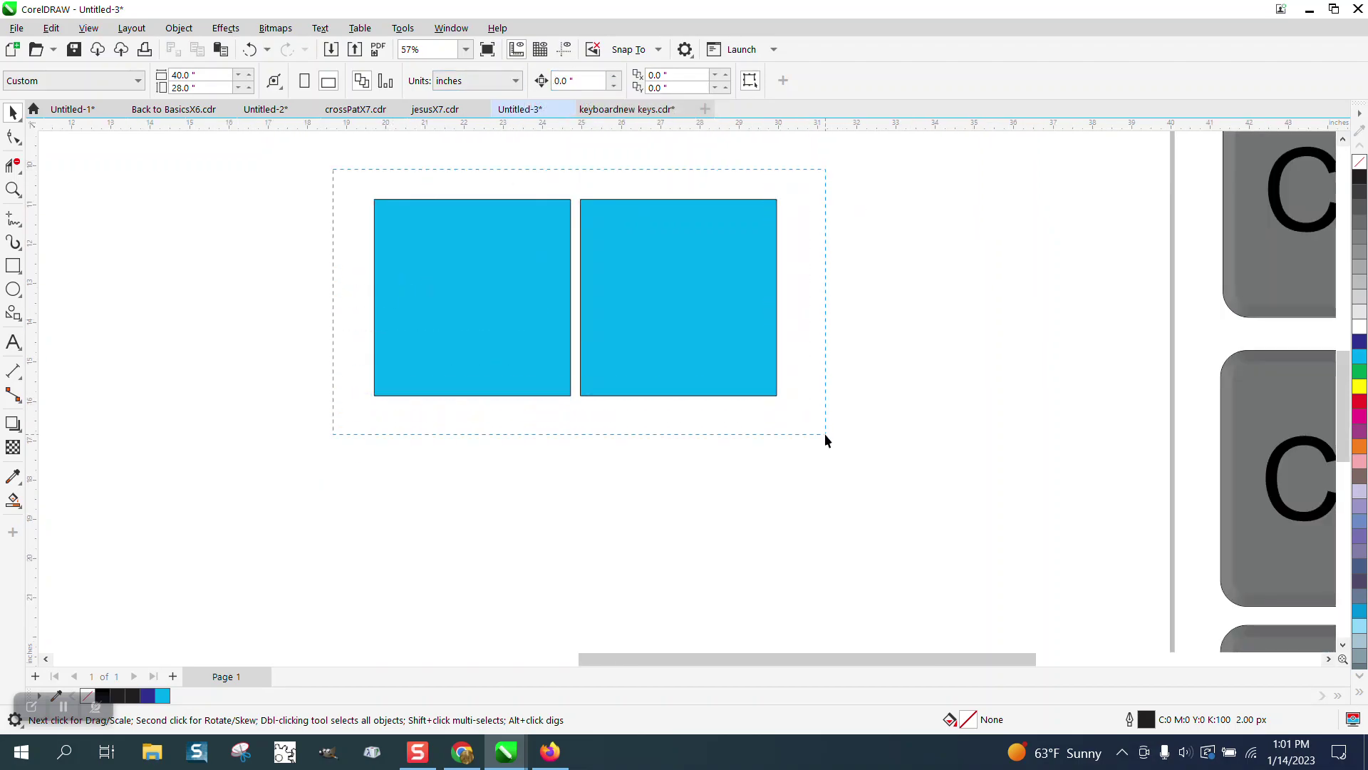
Step: Drop a copy of both squares directly below, forming a 2×2 grid
left_click_drag(824, 433, 824, 433)
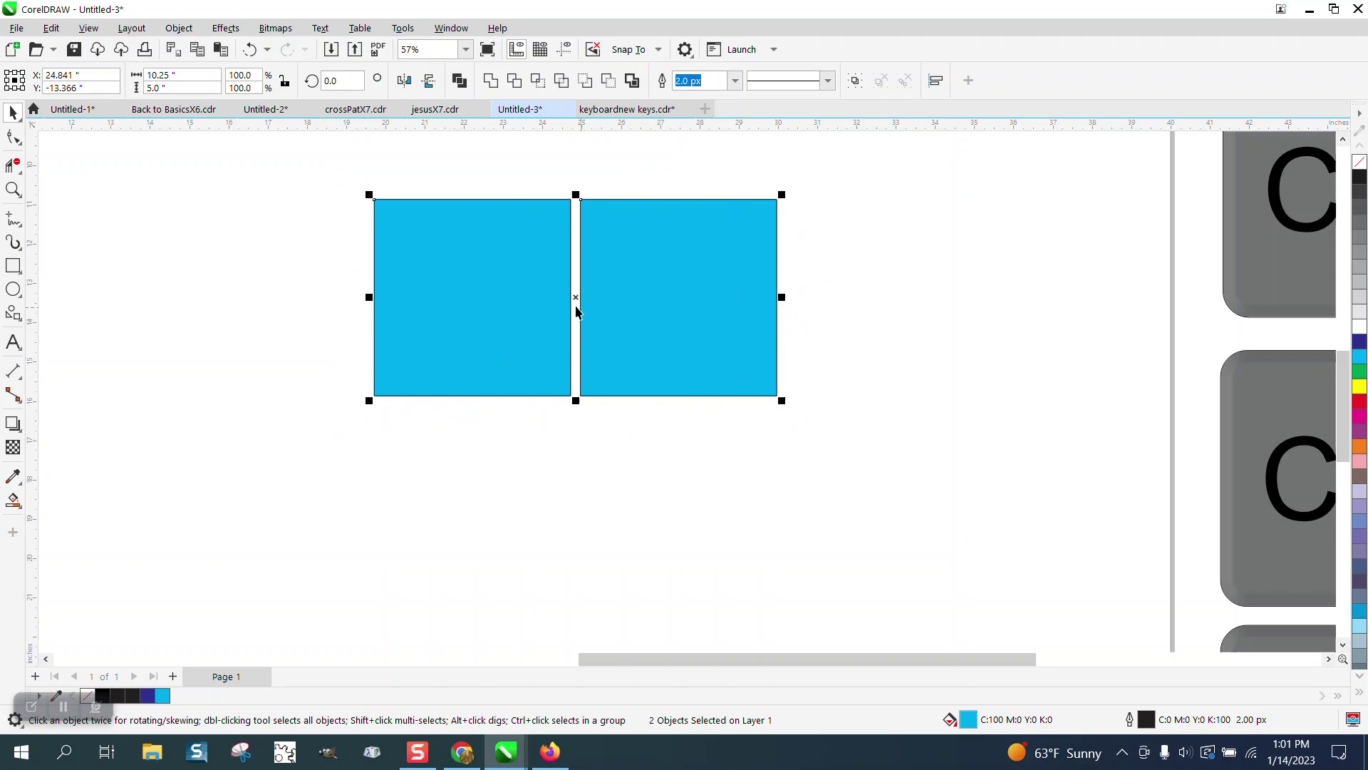
left_click_drag(576, 311, 577, 520)
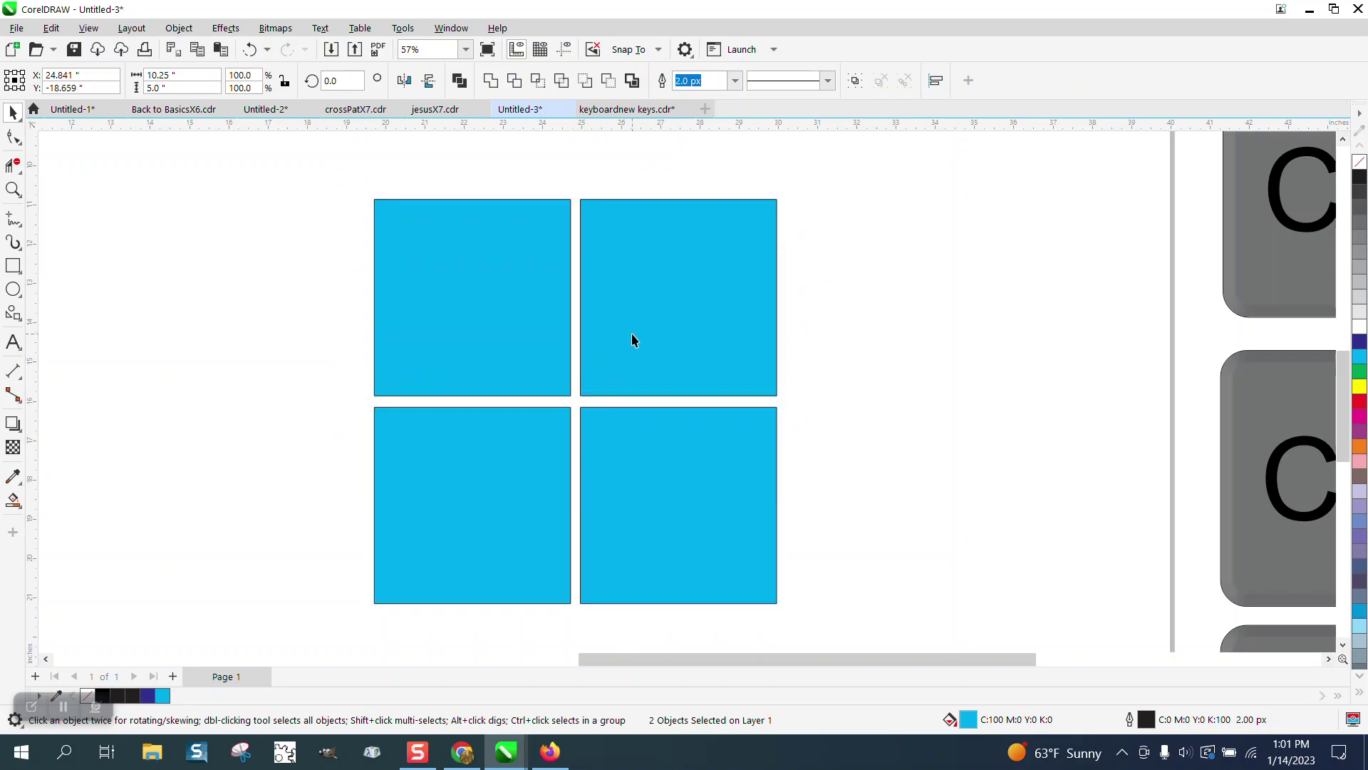
left_click(634, 336)
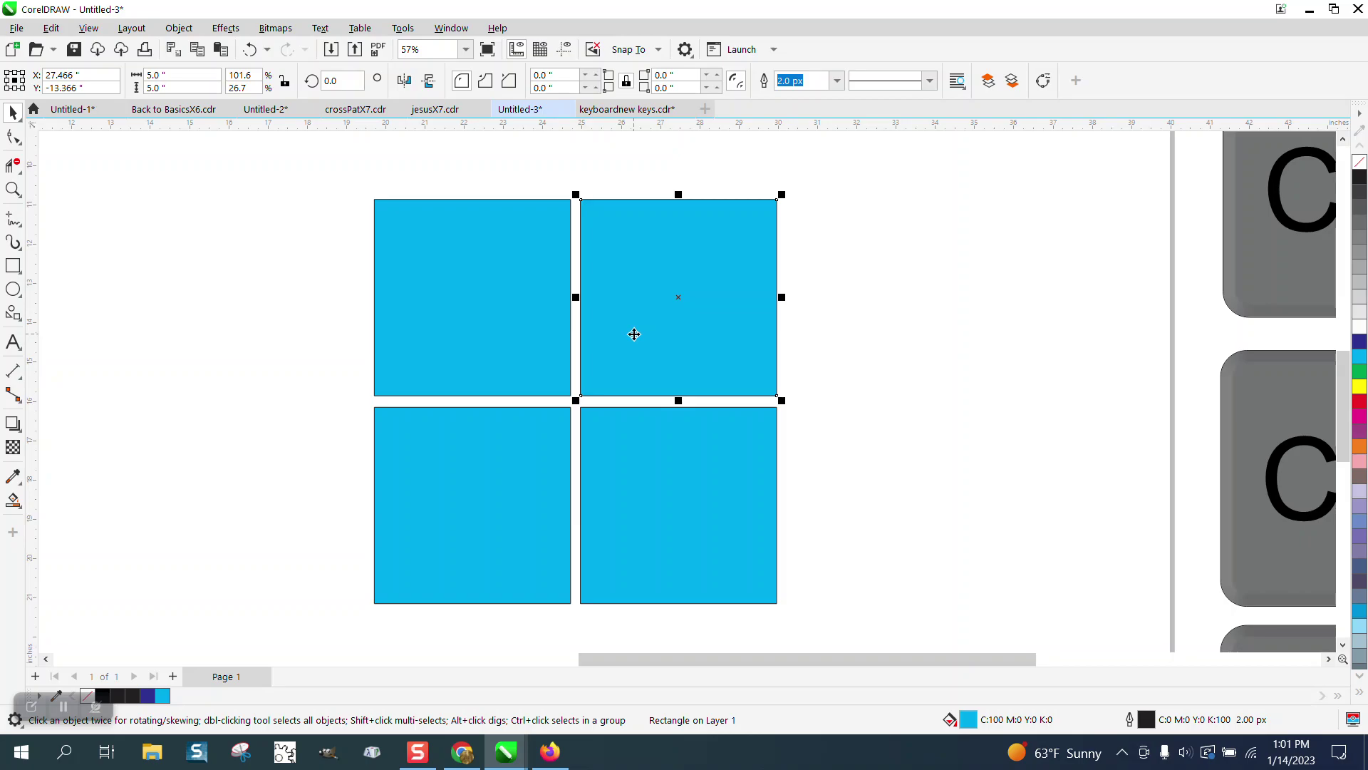
left_click(13, 189)
Step: Zoom closely into the gap and nudge the right square left four tiny steps
left_click_drag(660, 254, 660, 254)
left_click(13, 112)
left_click(520, 215)
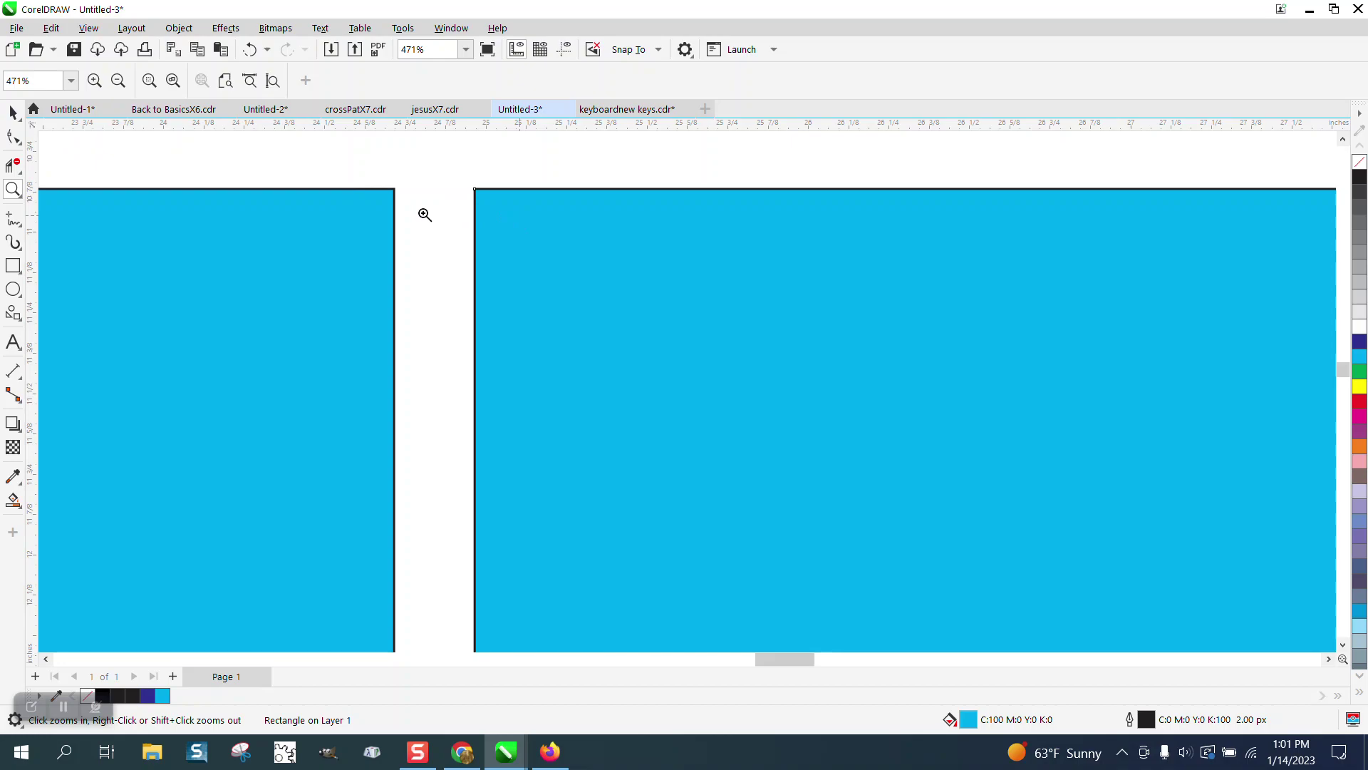
left_click(13, 111)
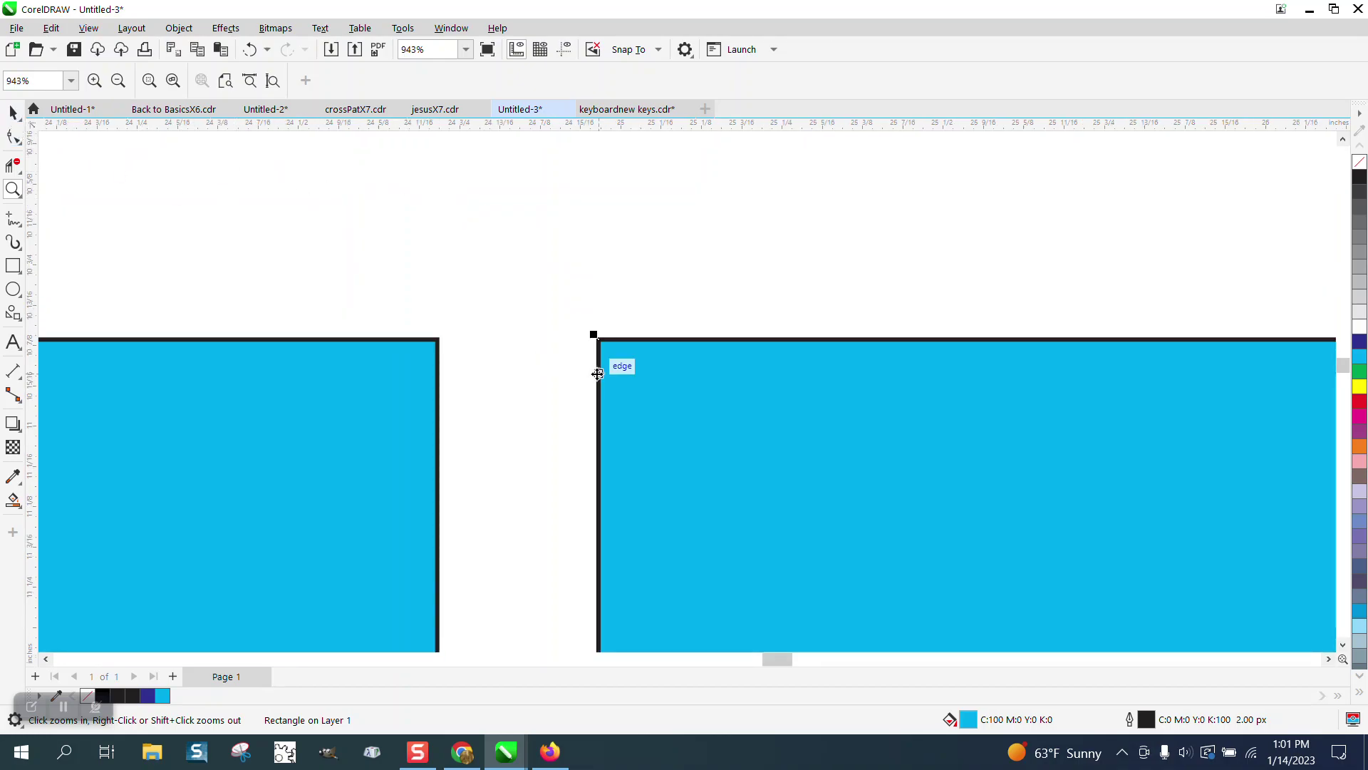
left_click(615, 374)
key("Left")
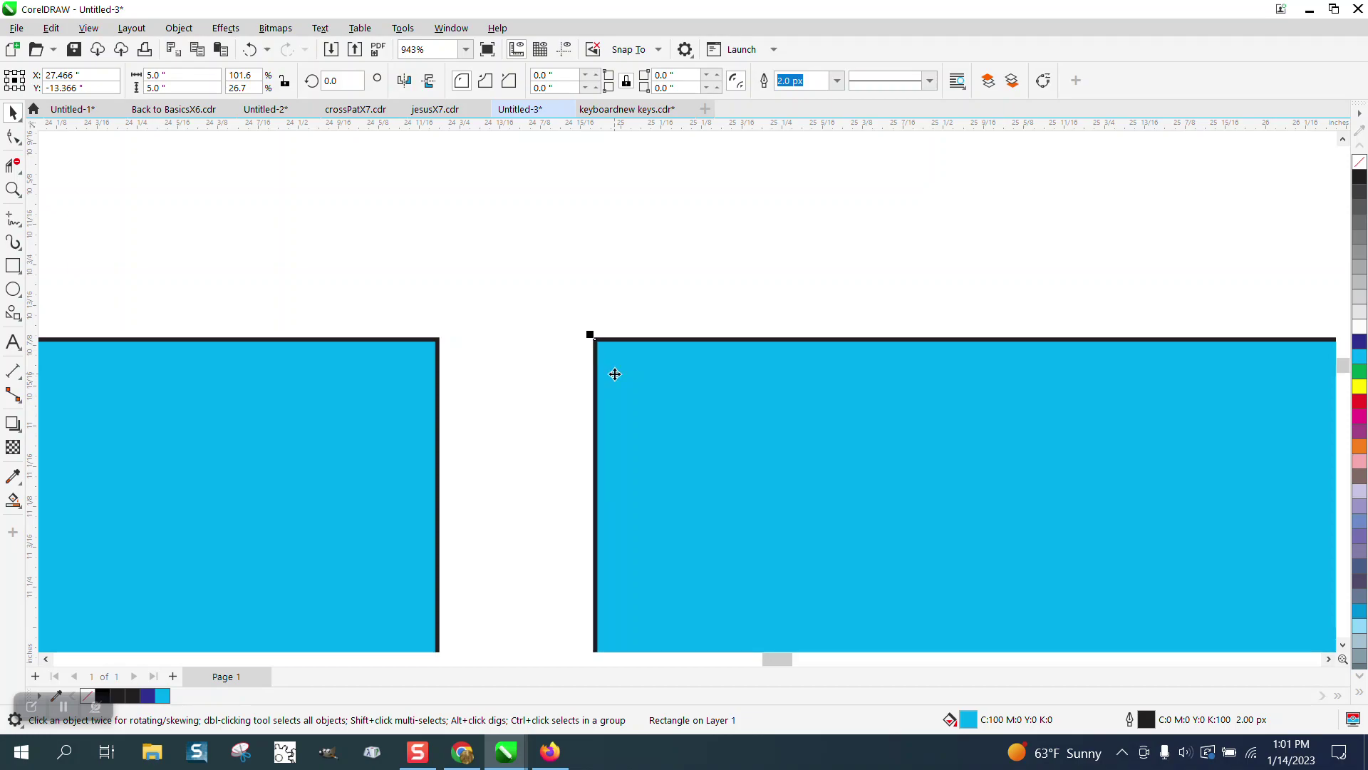
key("Left")
key("Left")
key("Left")
key("Left")
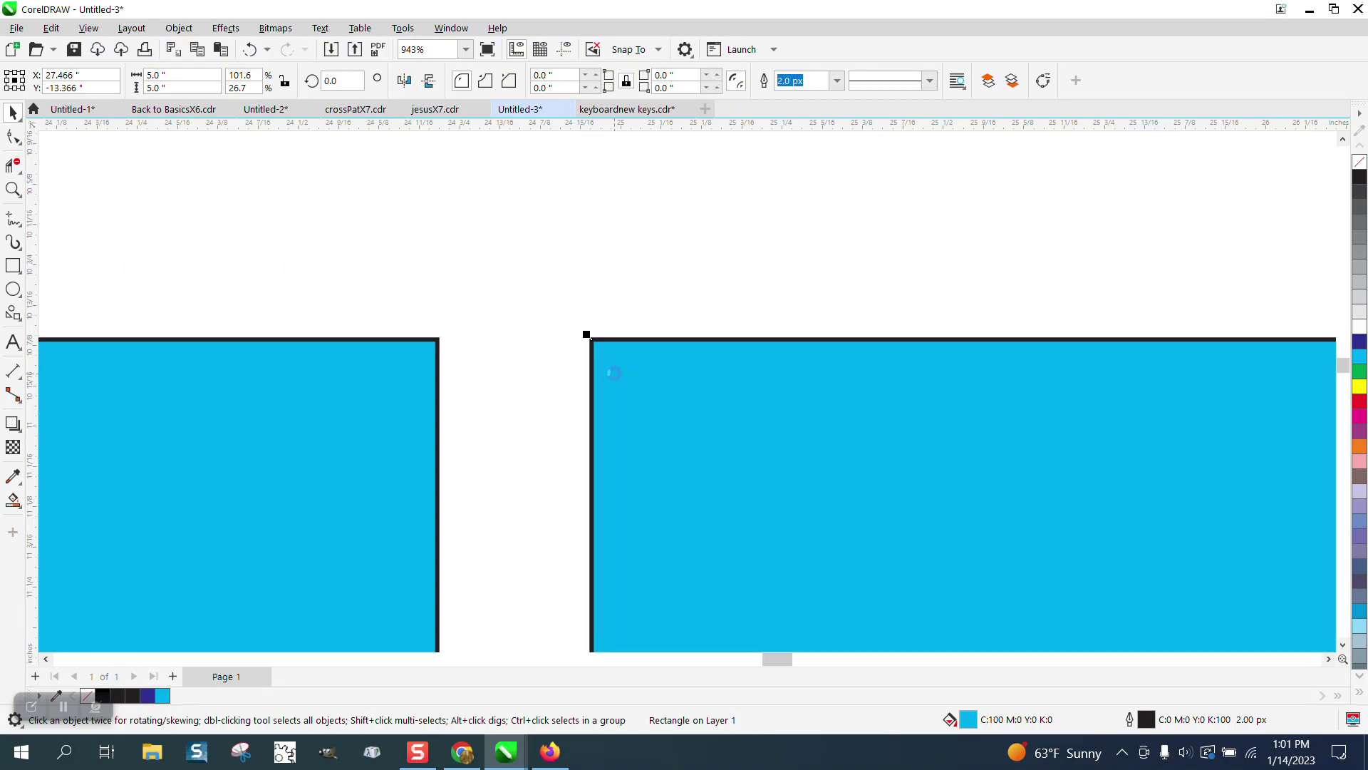
key("Left")
key("Left")
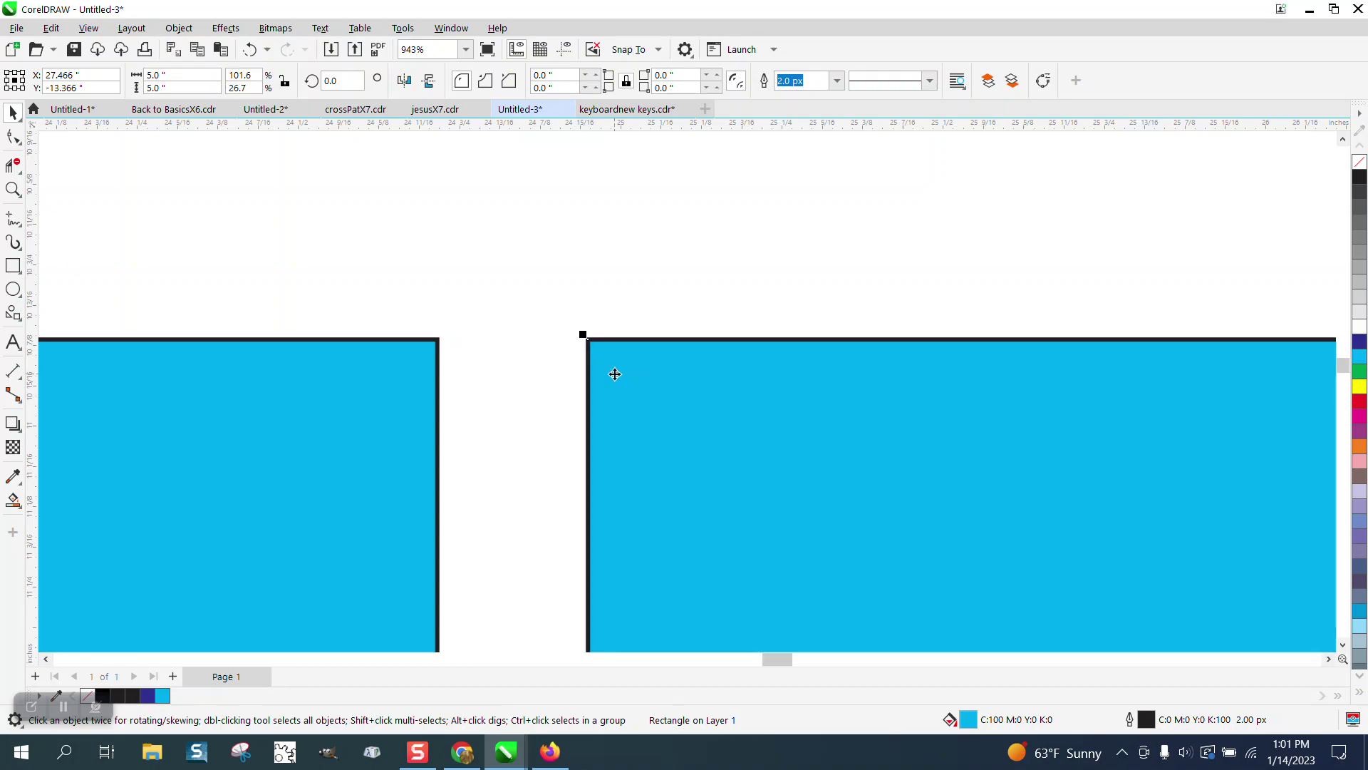
key("Left")
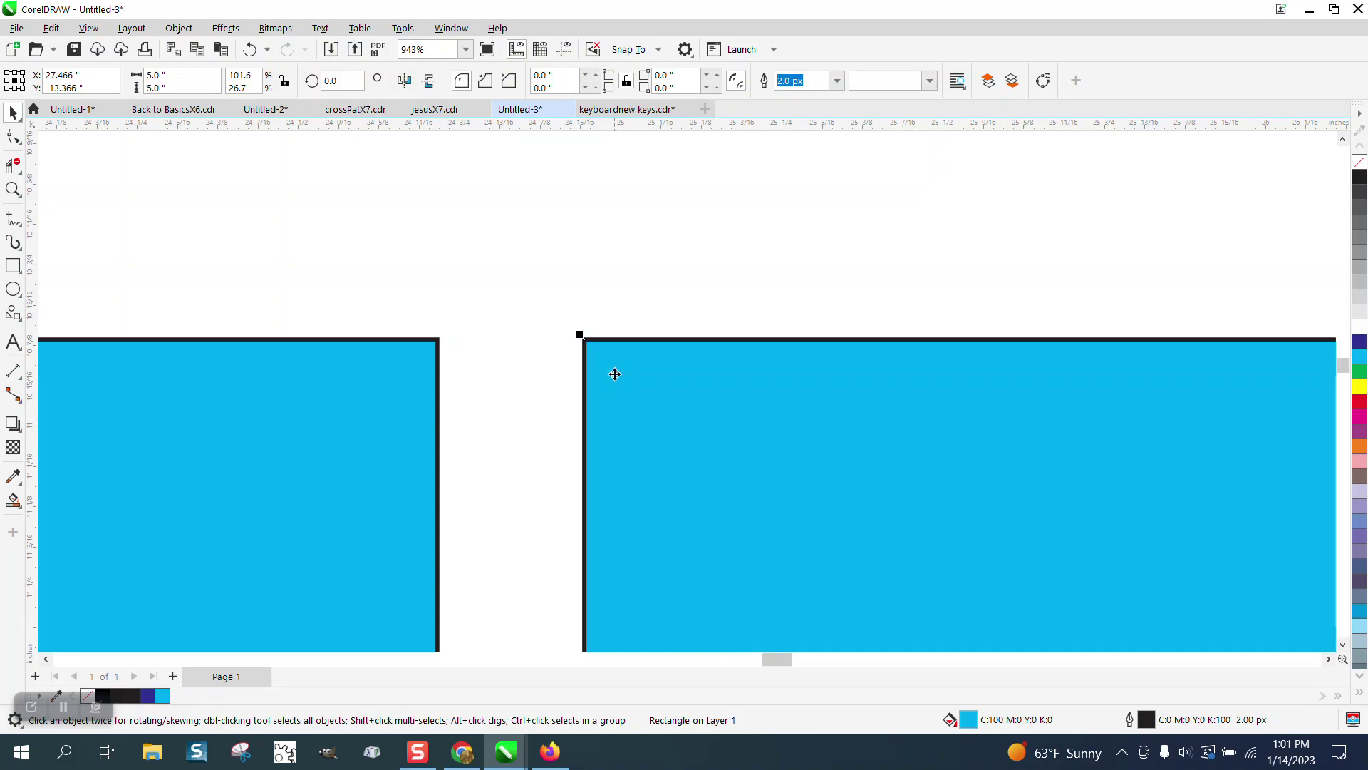
Step: Add a parallel dimension line across the gap between the rectangles' top corners
left_click(15, 371)
left_click(43, 370)
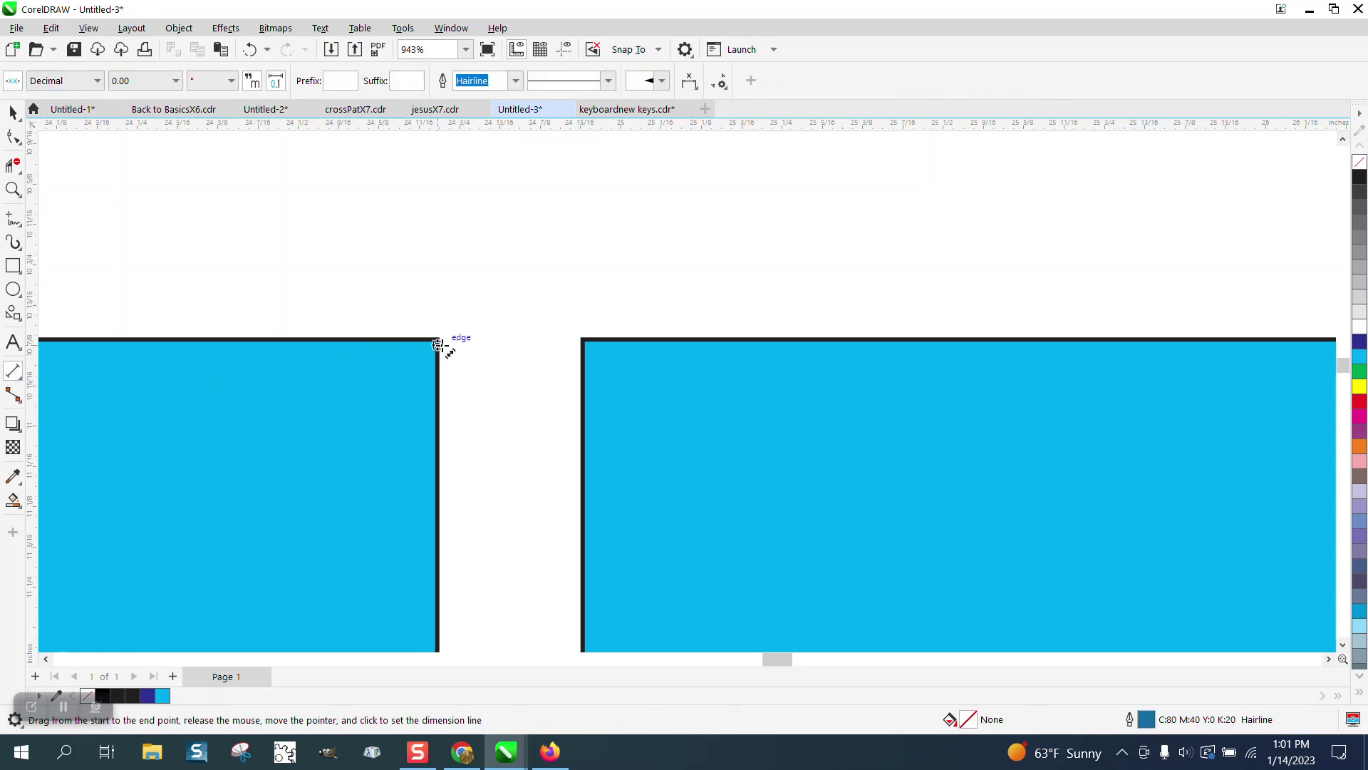
left_click_drag(438, 339, 583, 340)
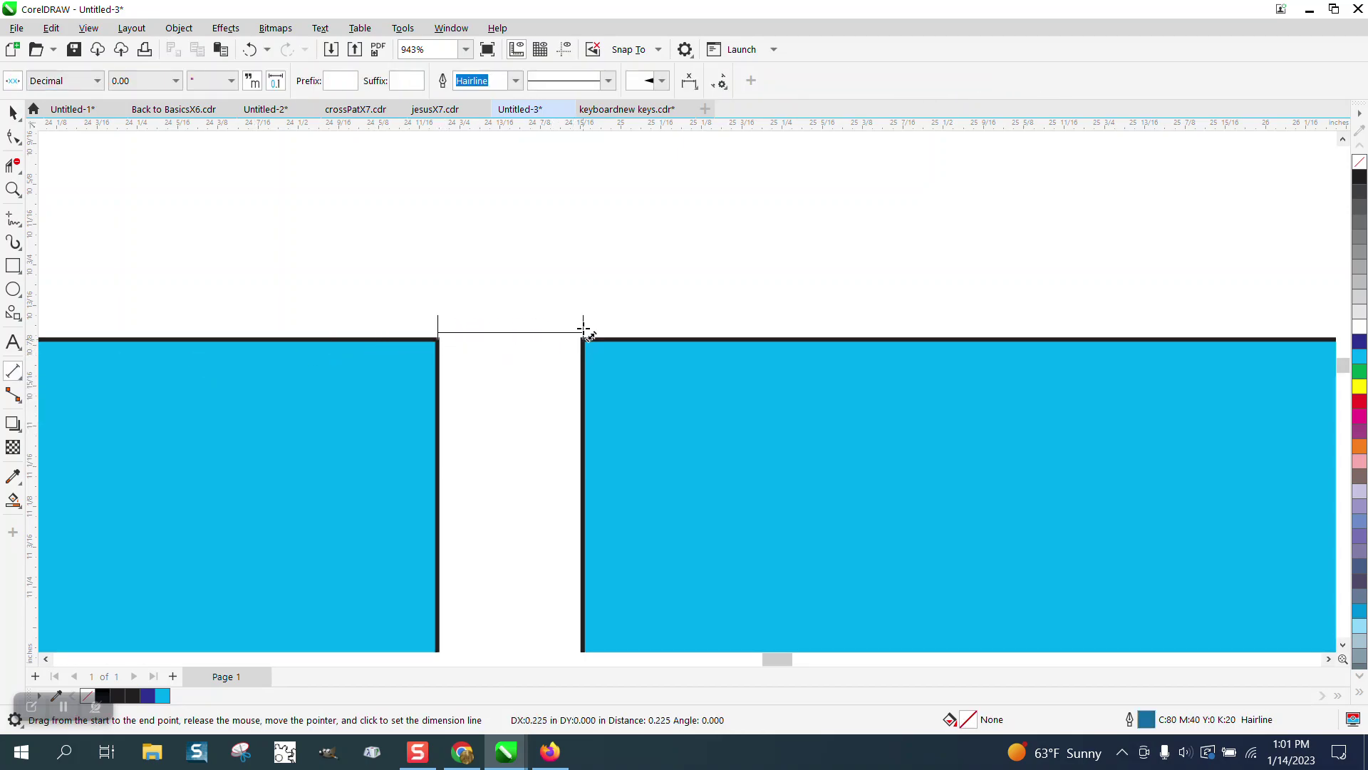
left_click(581, 291)
Step: Nudge the right rectangle left four times until the dimension reads 0.19"
left_click(13, 112)
left_click(734, 380)
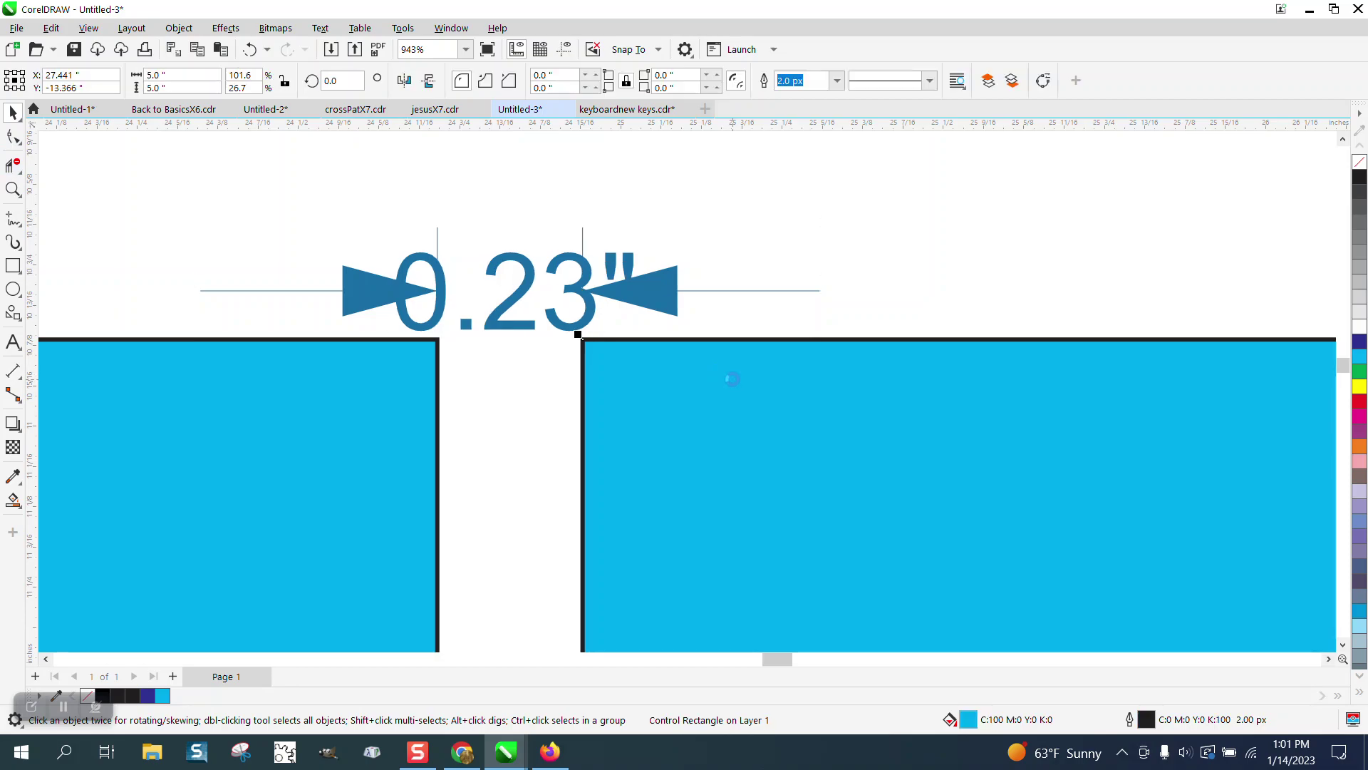
key("Left")
key("Left")
key("Left")
key("Left")
key("Left")
key("Left")
key("Left")
key("Left")
key("Left")
key("Left")
key("Left")
key("Left")
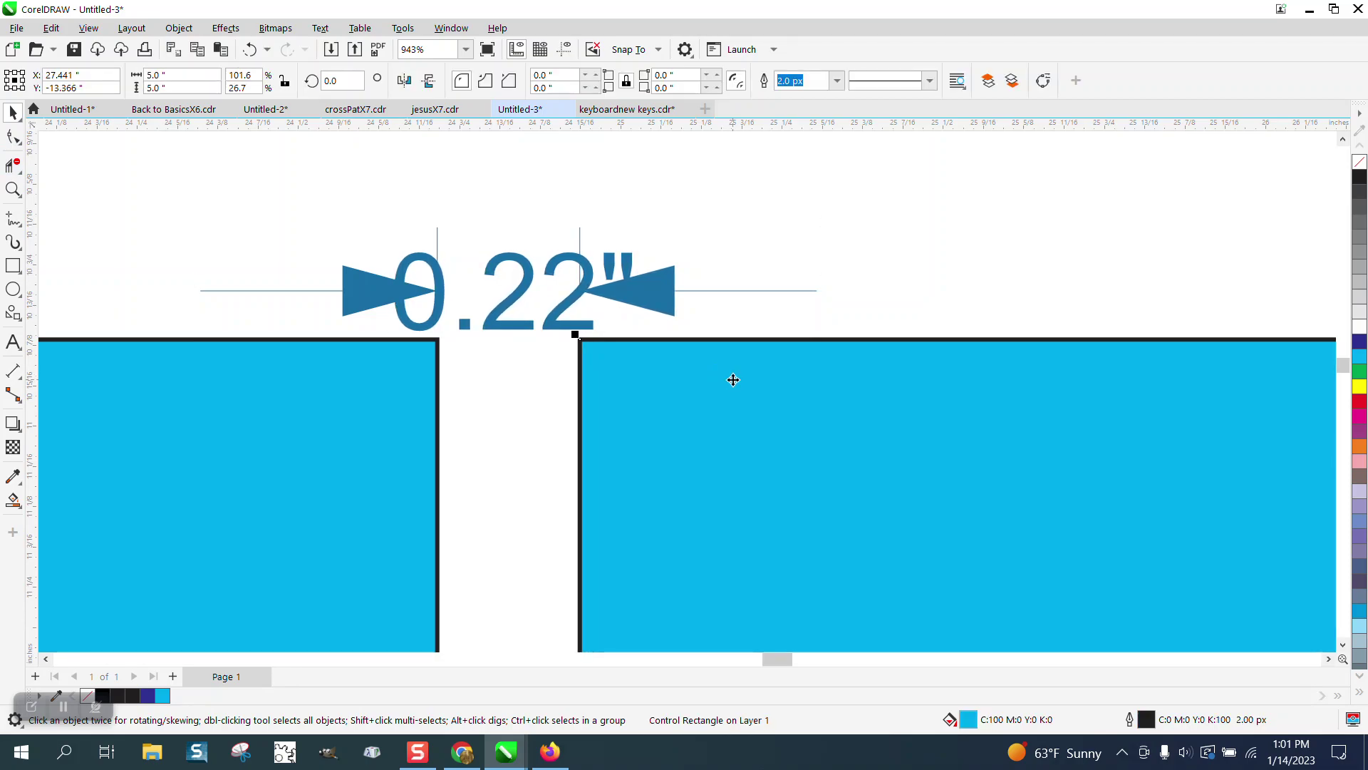
key("Left")
key("Left")
key("Left")
key("Left")
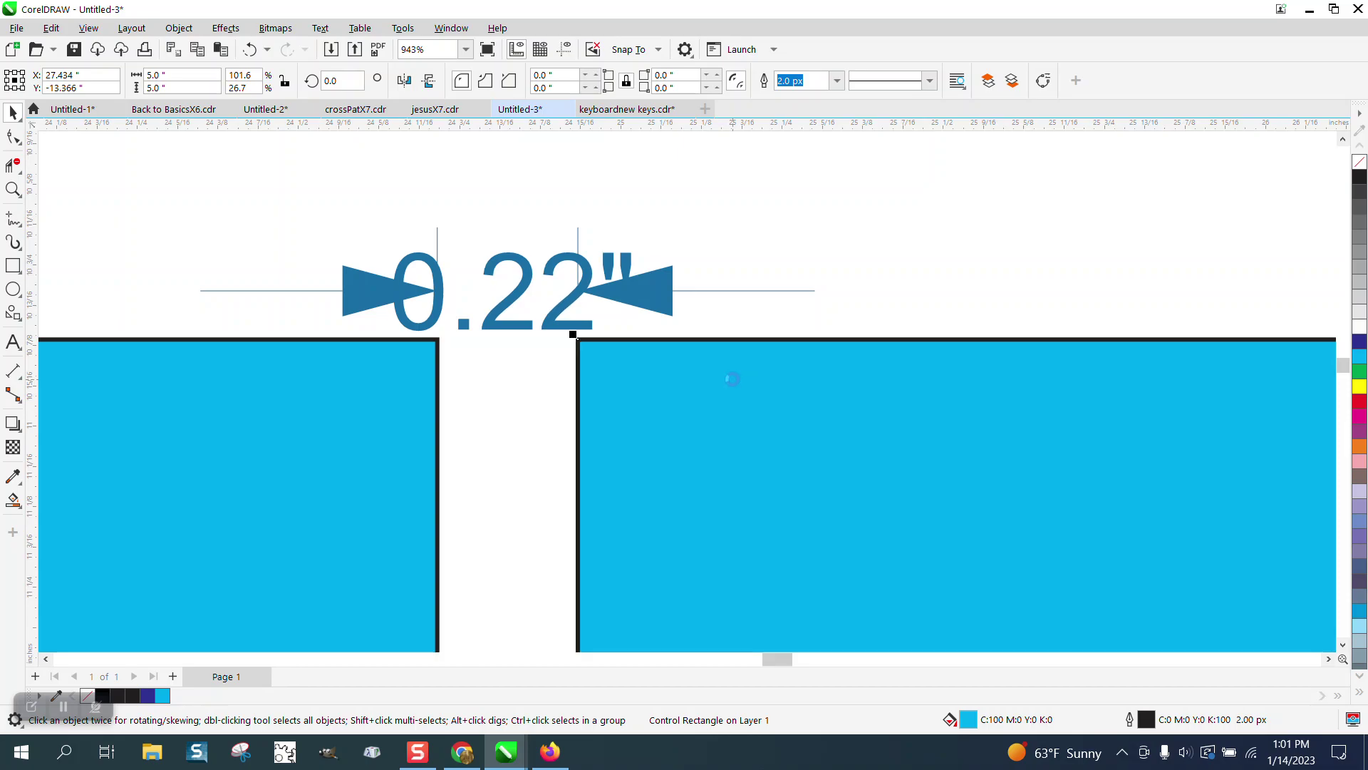
key("Left")
key("Left")
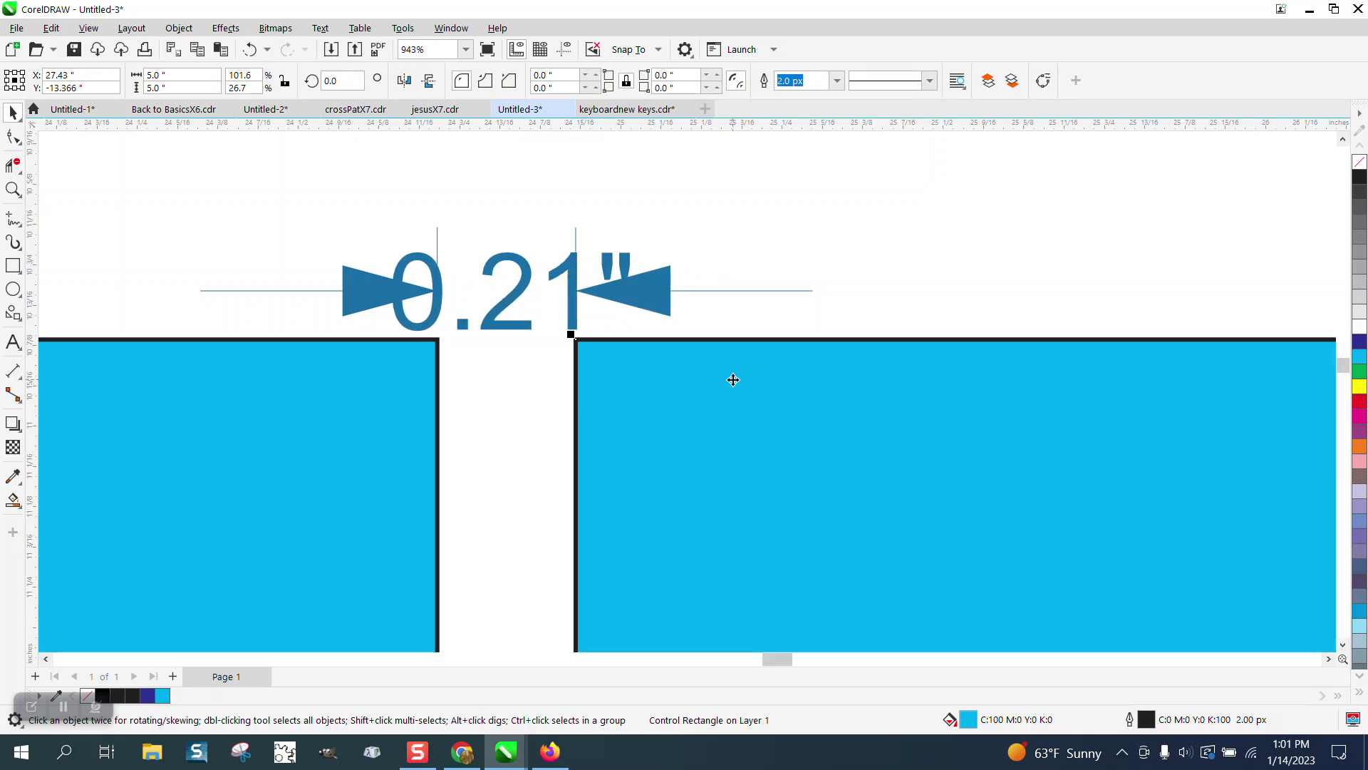
key("Left")
key("Left")
key("Left")
key("Left")
key("Left")
key("Left")
key("Left")
key("Left")
key("Left")
key("Left")
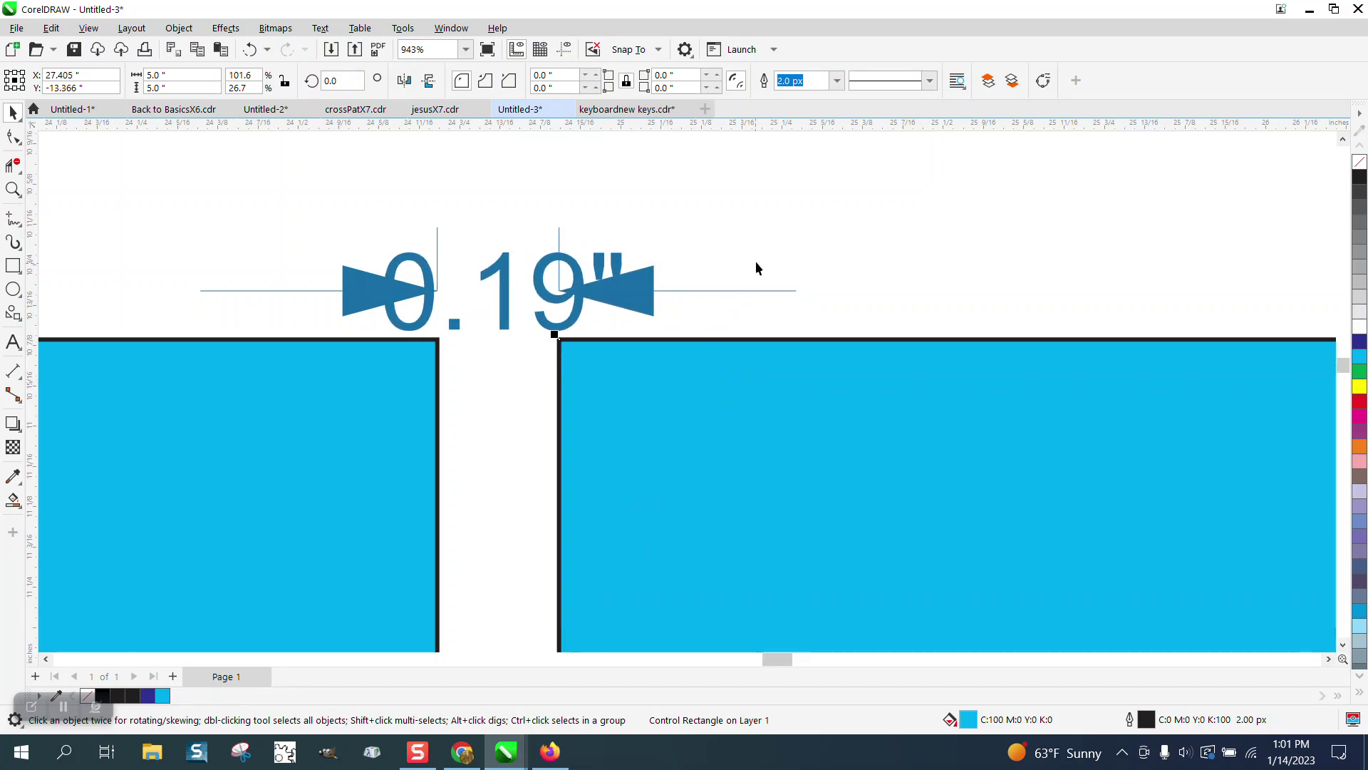
left_click(757, 268)
Step: Set the nudge distance to 0.1" and nudge the right rectangle left to a 0.04" gap
left_click(596, 81)
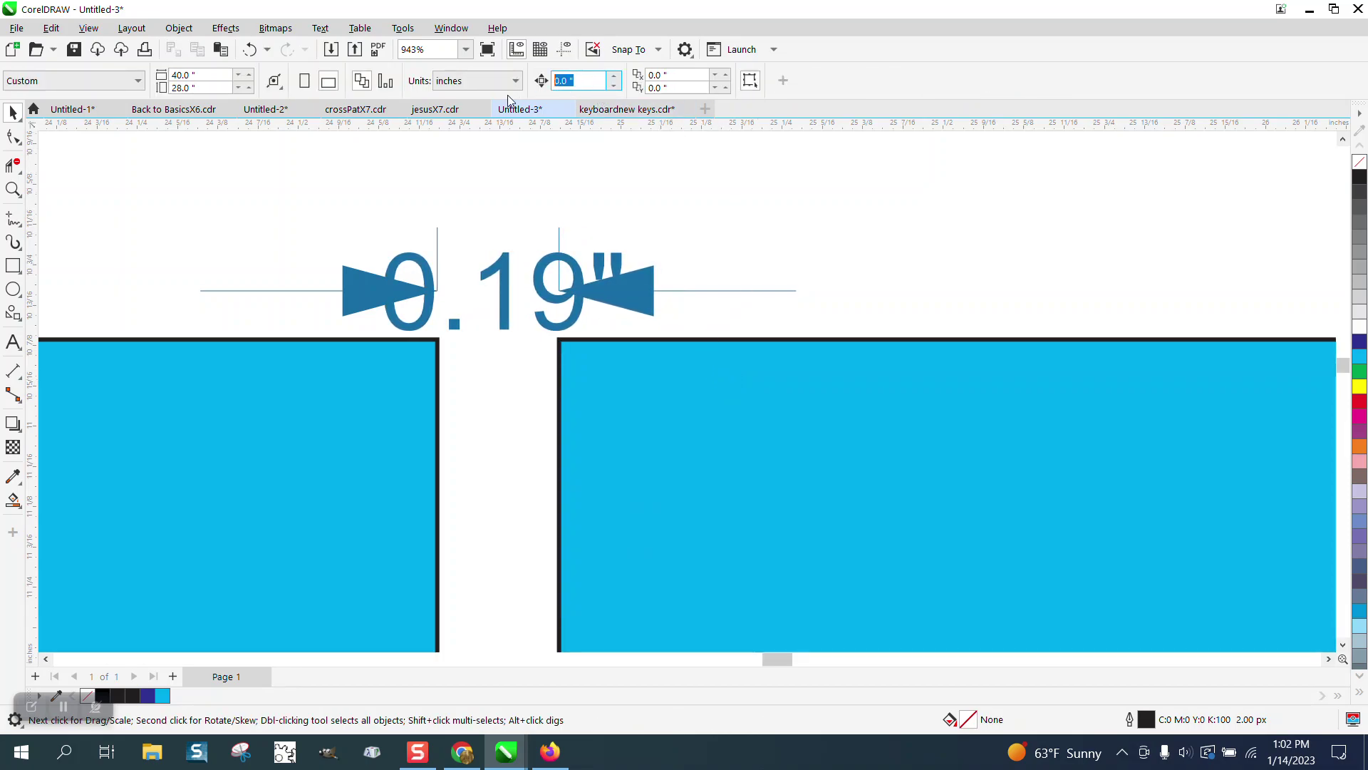
type(".")
left_click(643, 369)
key("Left")
key("Left")
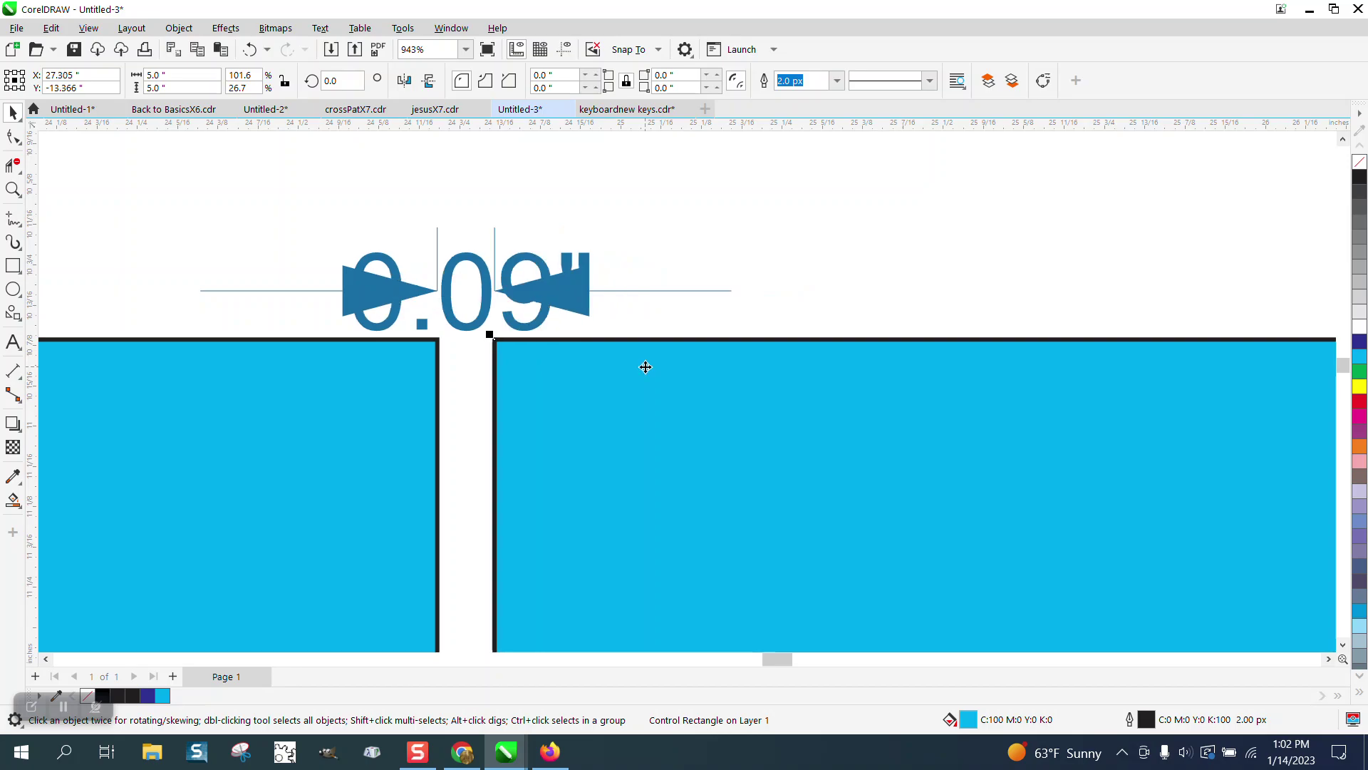
key("Left")
Step: Nudge the right rectangle back and forth, with the gap varying between 0.04" and 0.29"
key("Right")
key("Right")
key("Right")
key("Right")
key("Right")
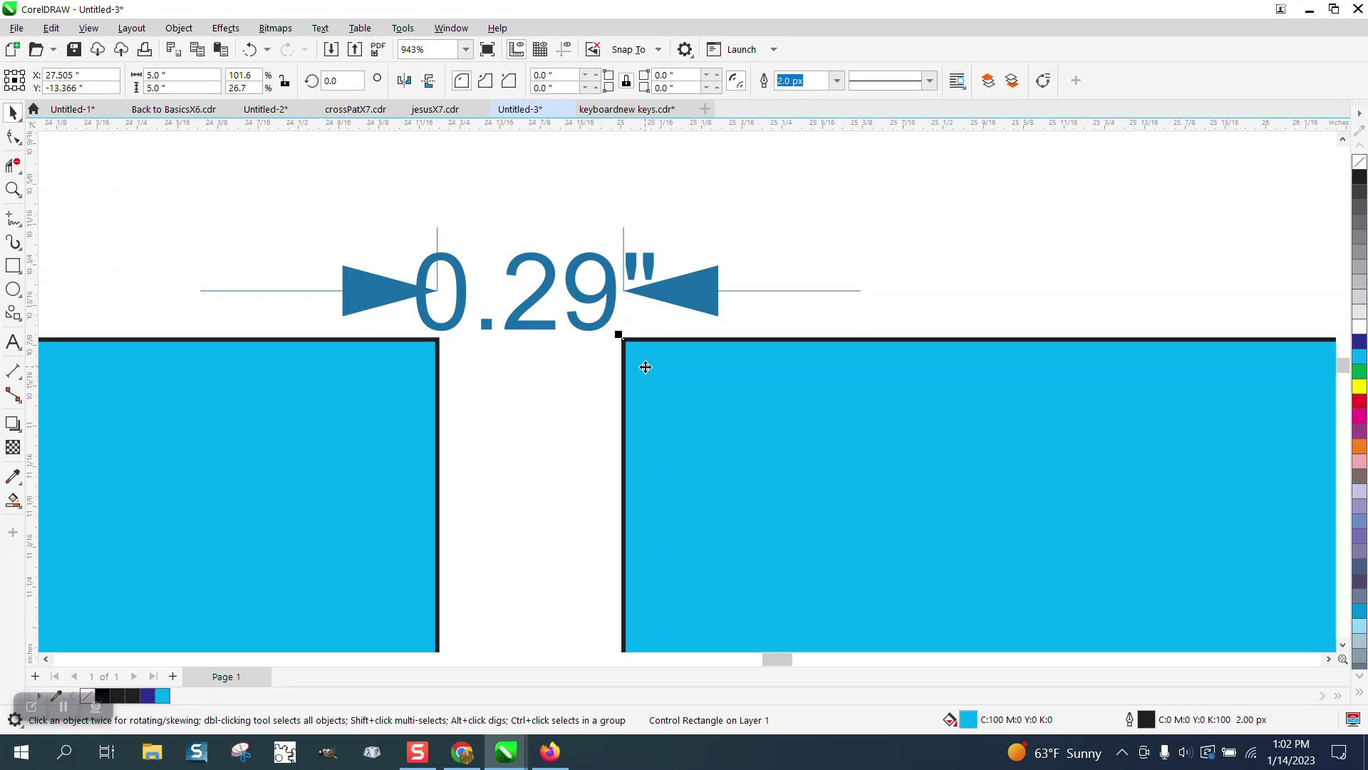
key("Left")
key("Left")
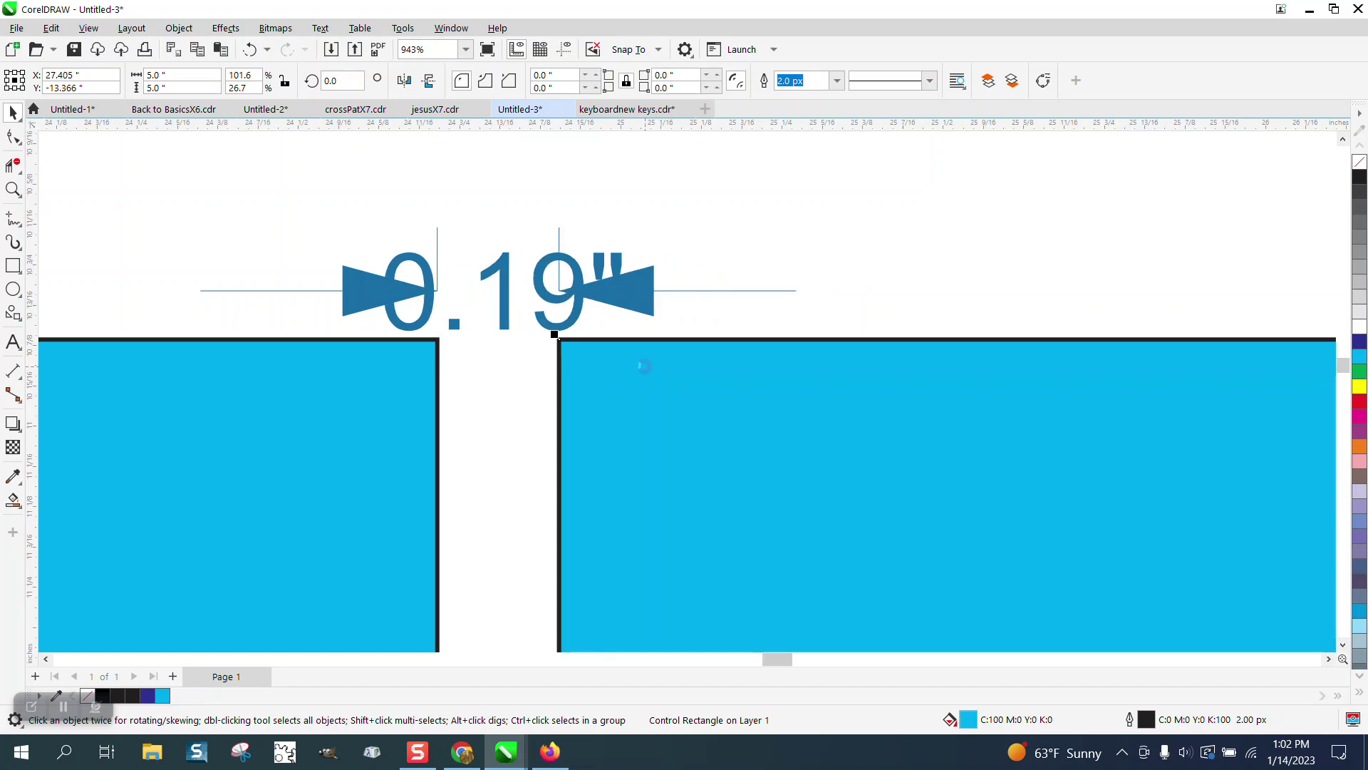
key("Left")
key("Left")
key("Left")
key("Left")
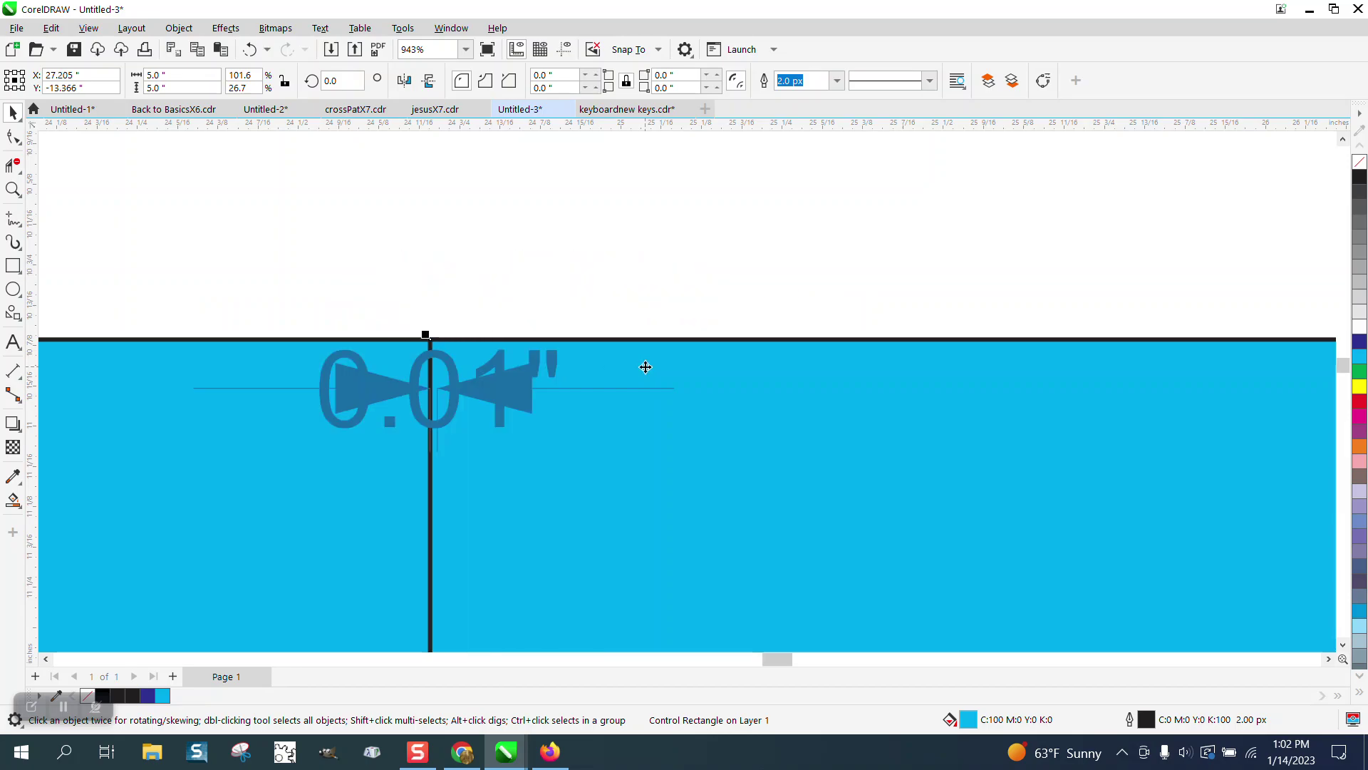
key("Right")
key("Right")
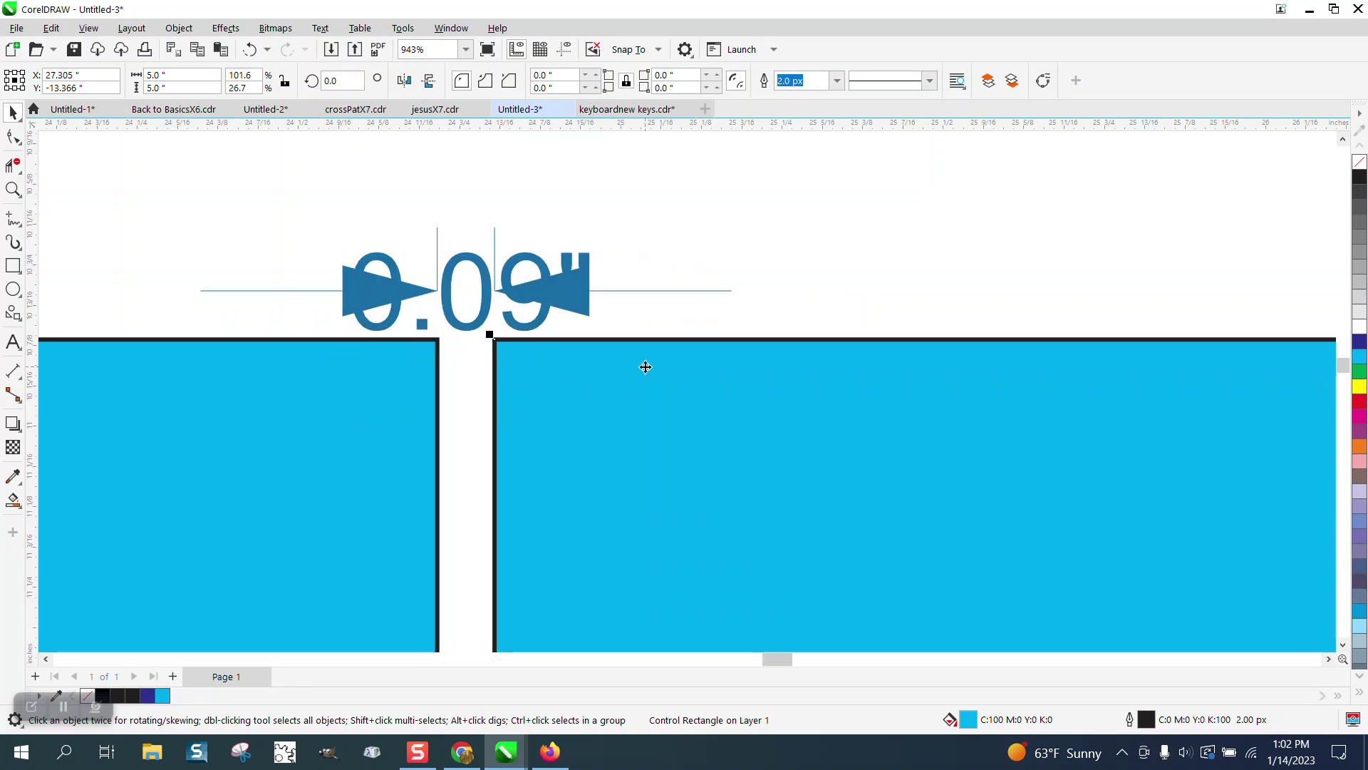
key("Right")
key("Right")
key("Right")
key("Right")
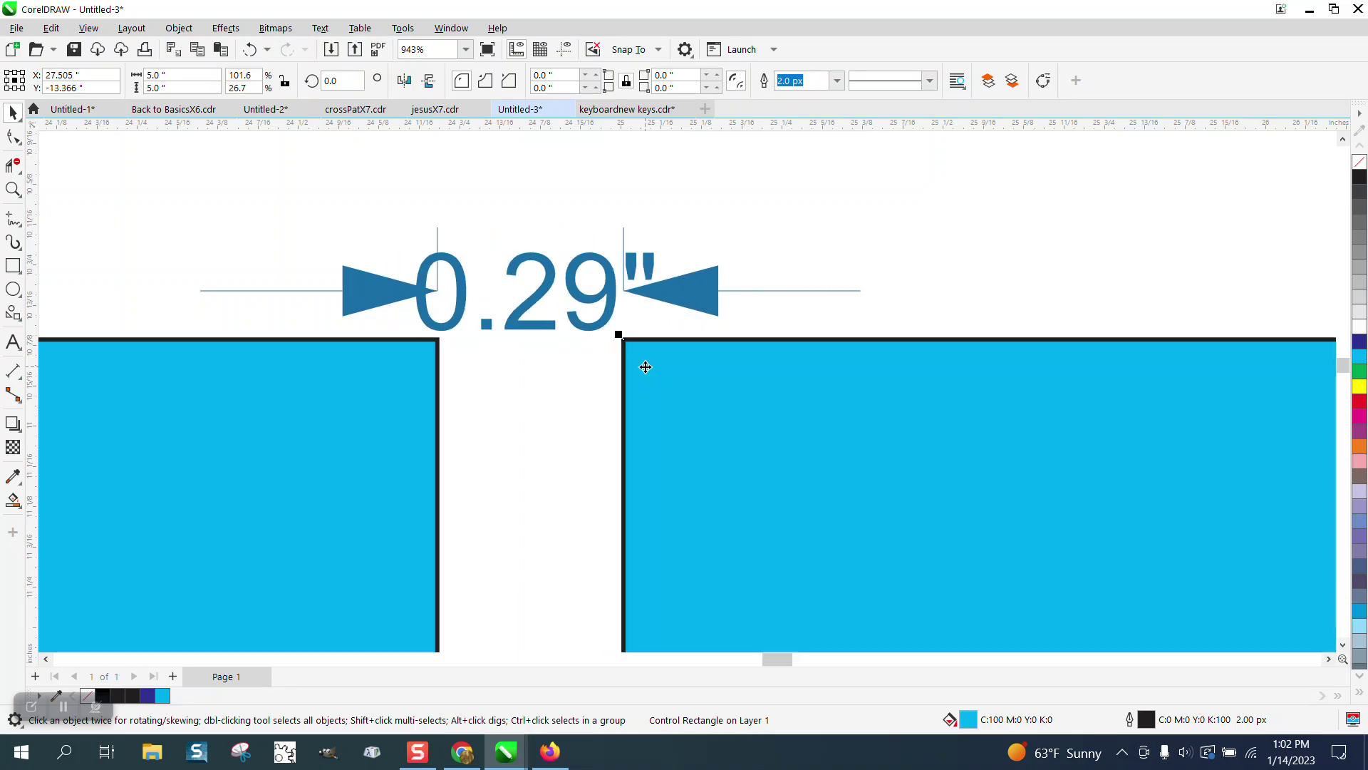
key("Left")
key("Left")
key("Left")
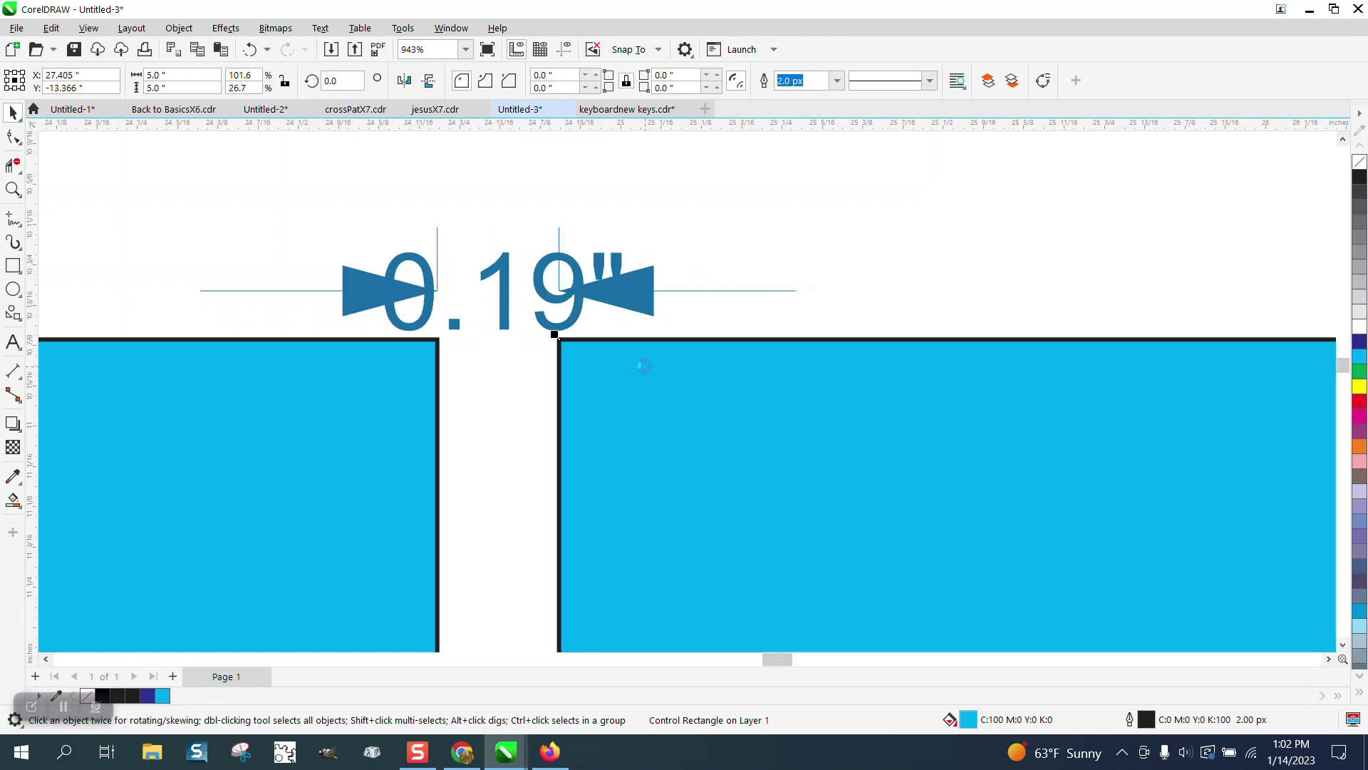
key("Right")
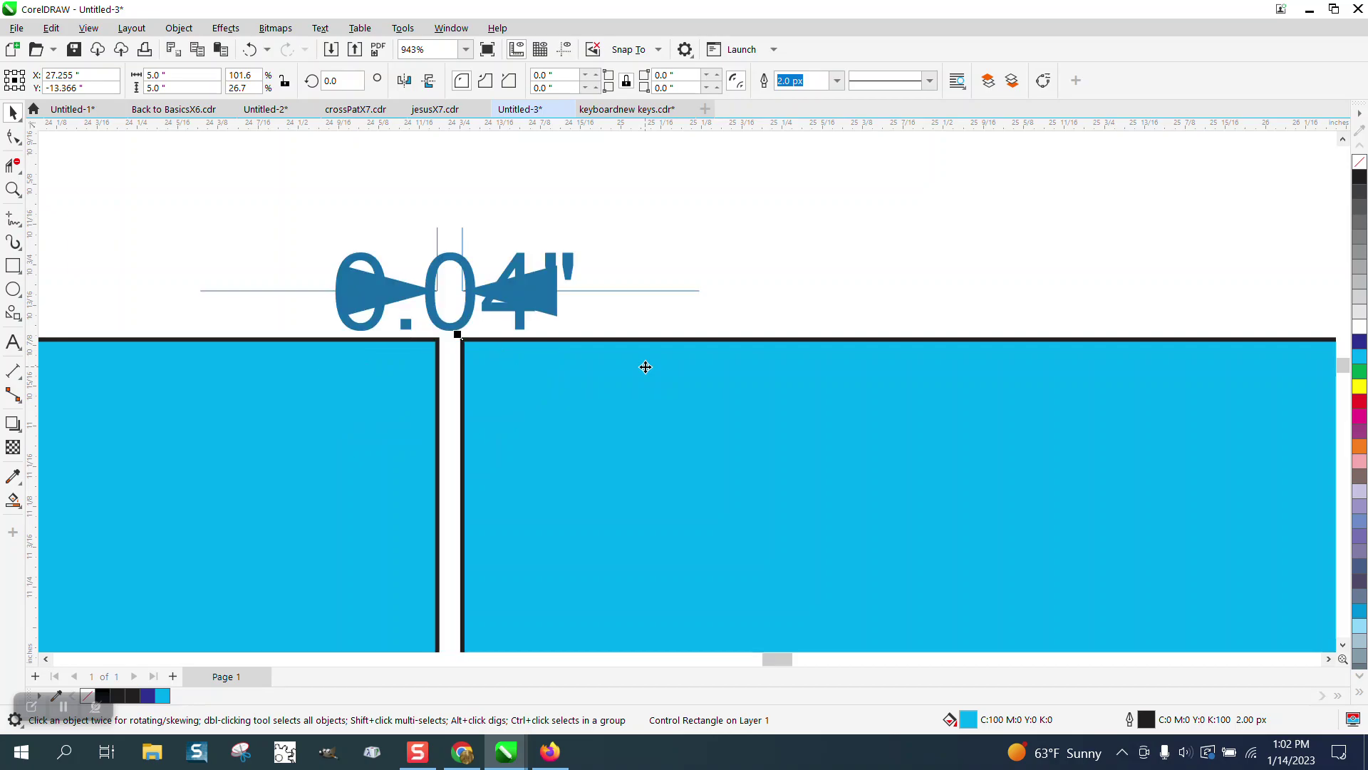
Step: Micro-nudge the right rectangle with Ctrl+arrows until the measured gap reads 0.06"
key("Right")
key("Right")
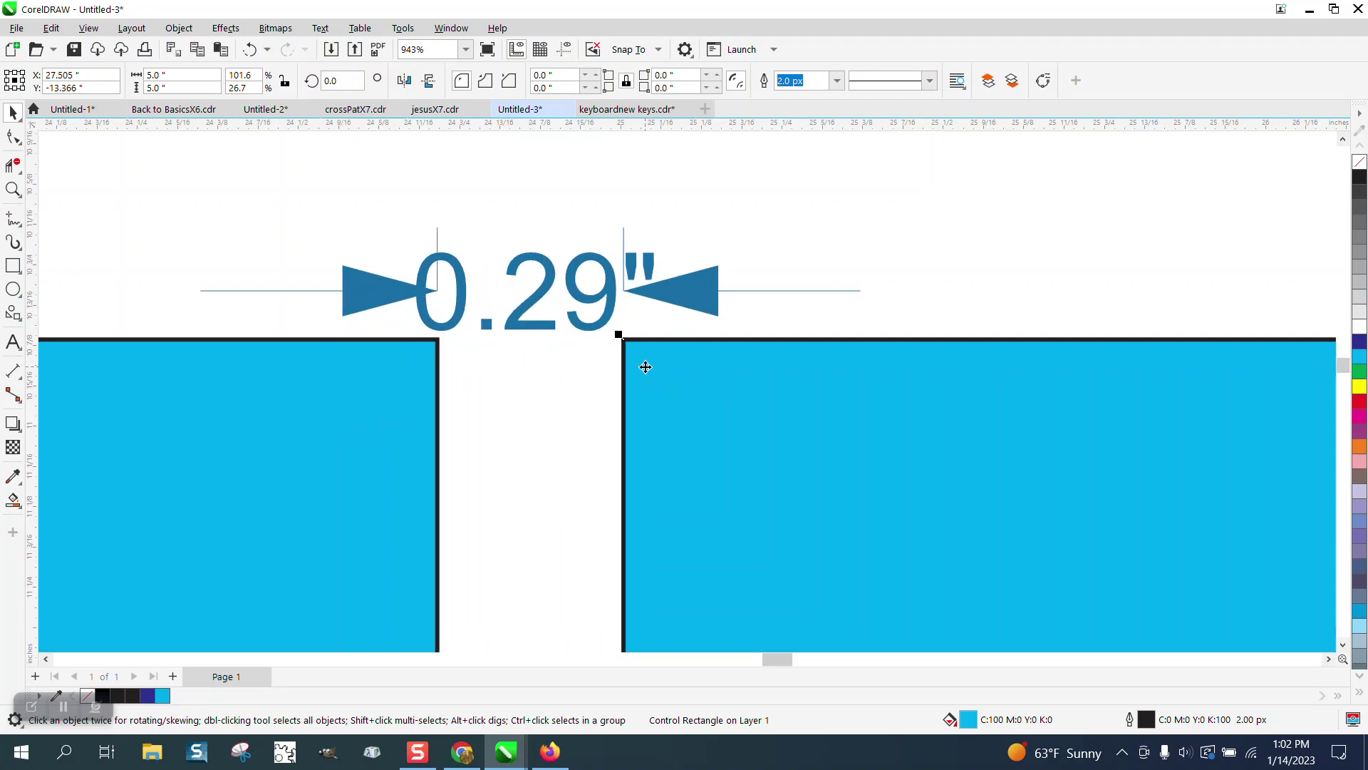
key("ctrl+Left")
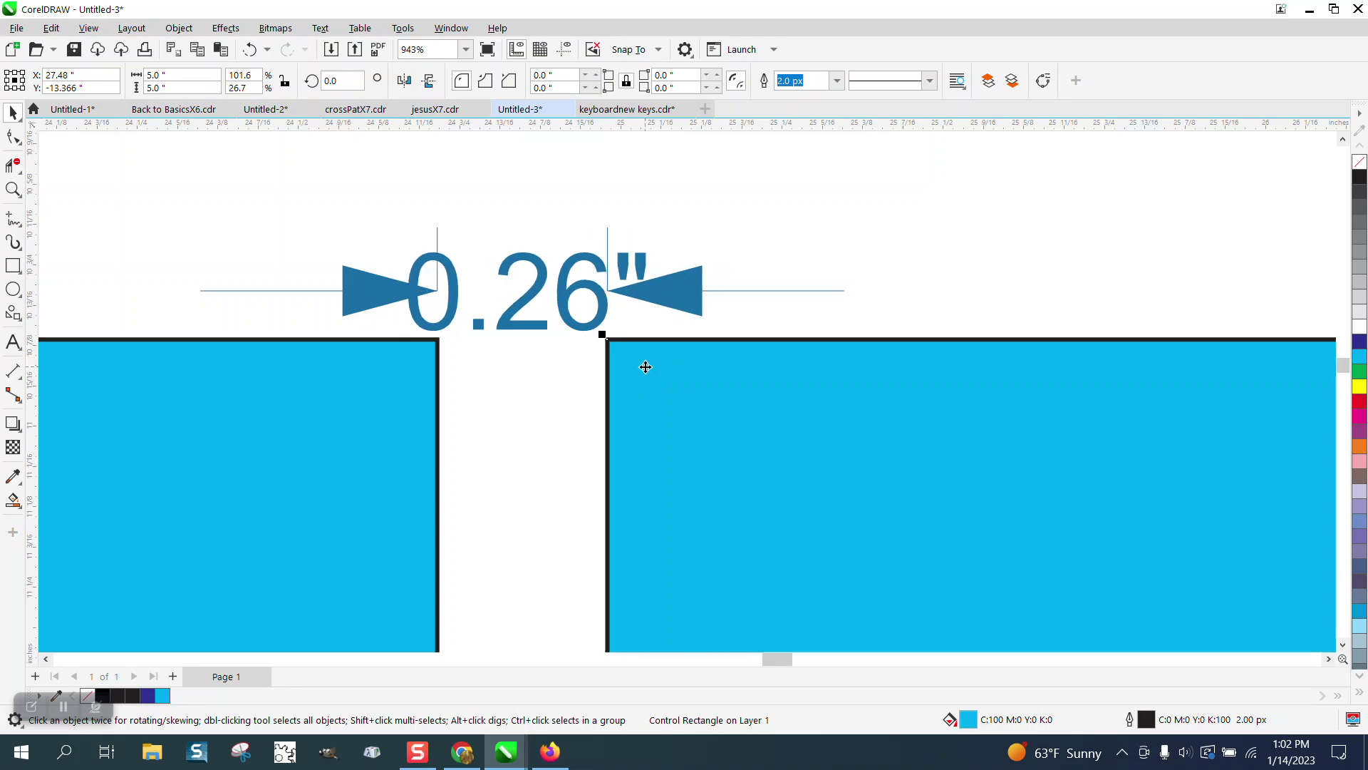
key("ctrl+Left")
key("ctrl+Left")
key("ctrl+Left")
key("ctrl+Left")
key("ctrl+Left")
key("ctrl+Left")
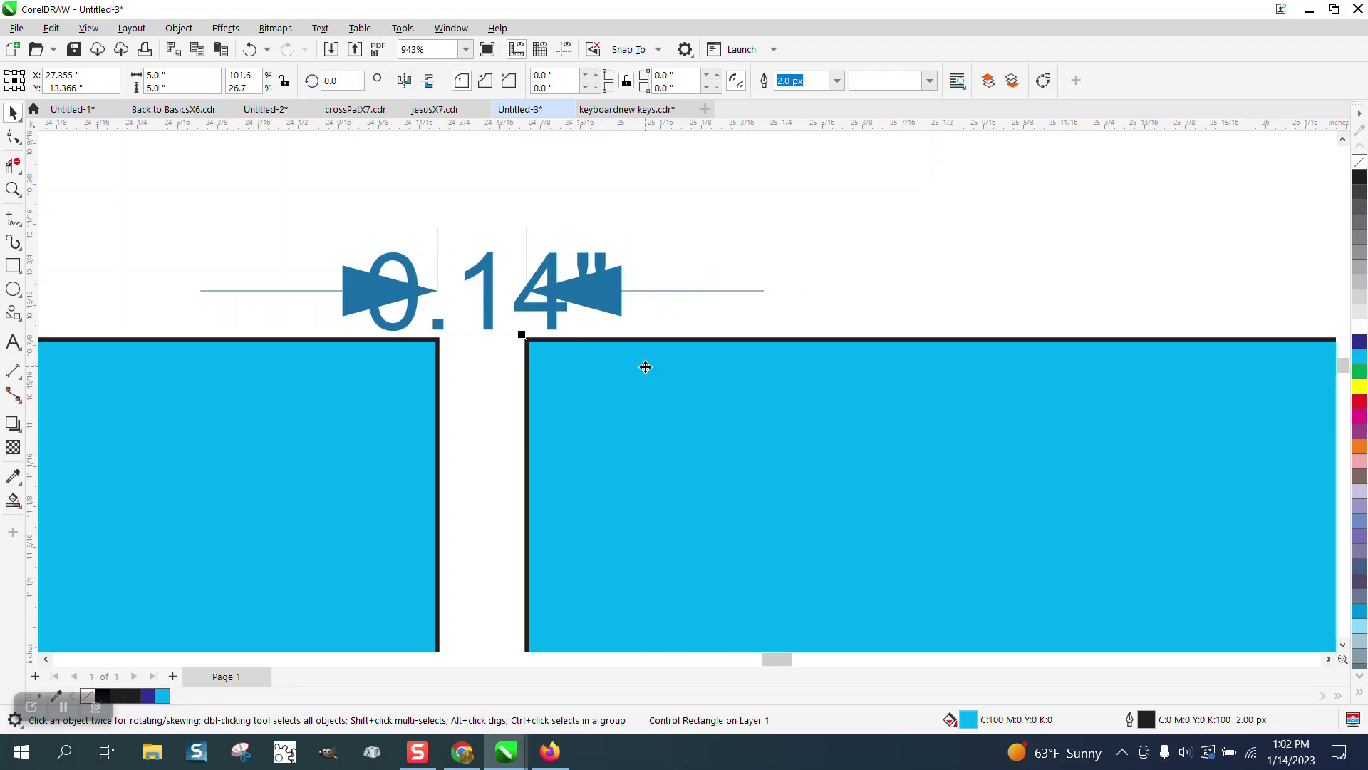
key("ctrl+Left")
key("ctrl+Left")
key("ctrl+Left")
key("ctrl+Left")
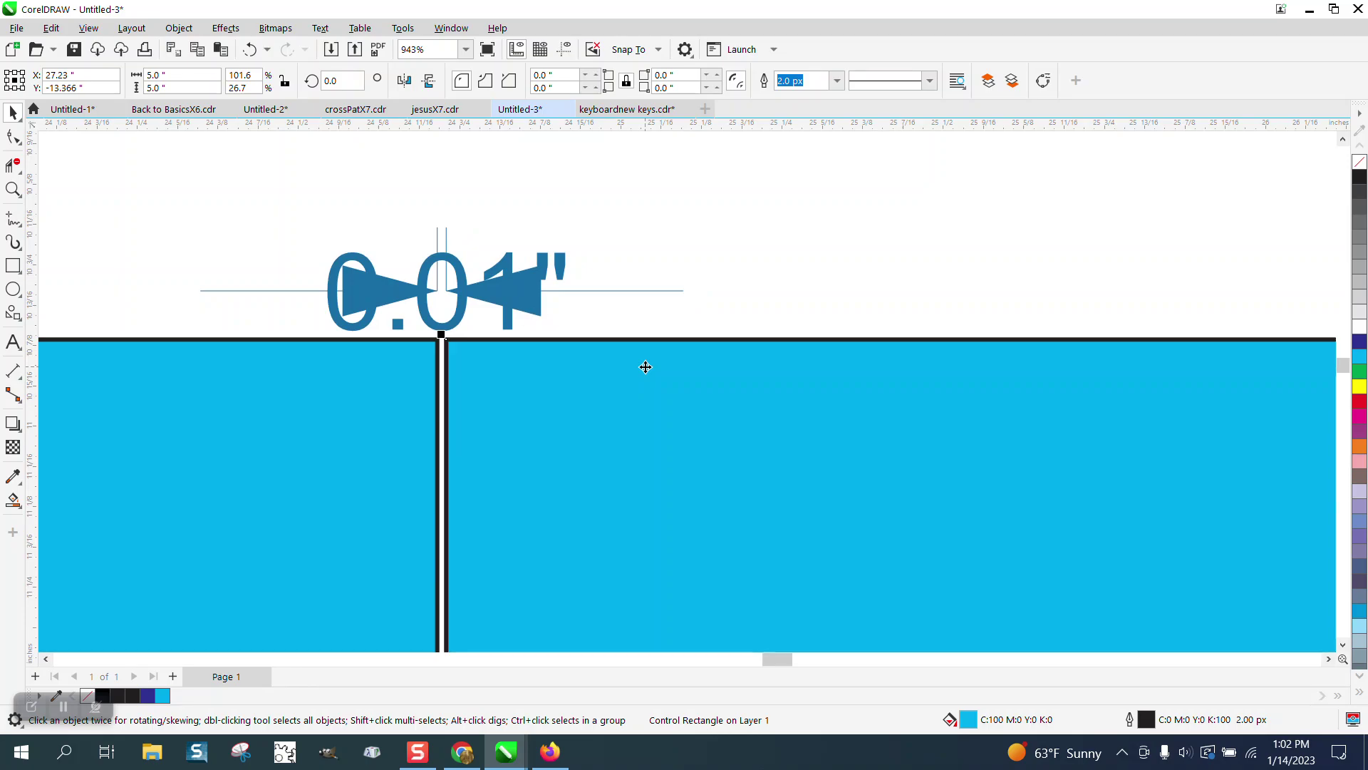
key("ctrl+Left")
key("ctrl+Left")
key("ctrl+Left")
key("ctrl+Left")
key("ctrl+Right")
key("ctrl+Right")
key("ctrl+Right")
key("ctrl+Right")
key("ctrl+Right")
key("ctrl+Right")
Step: Zoom out to frame the whole page of cyan squares and key graphics
scroll(620, 363, "down", 10)
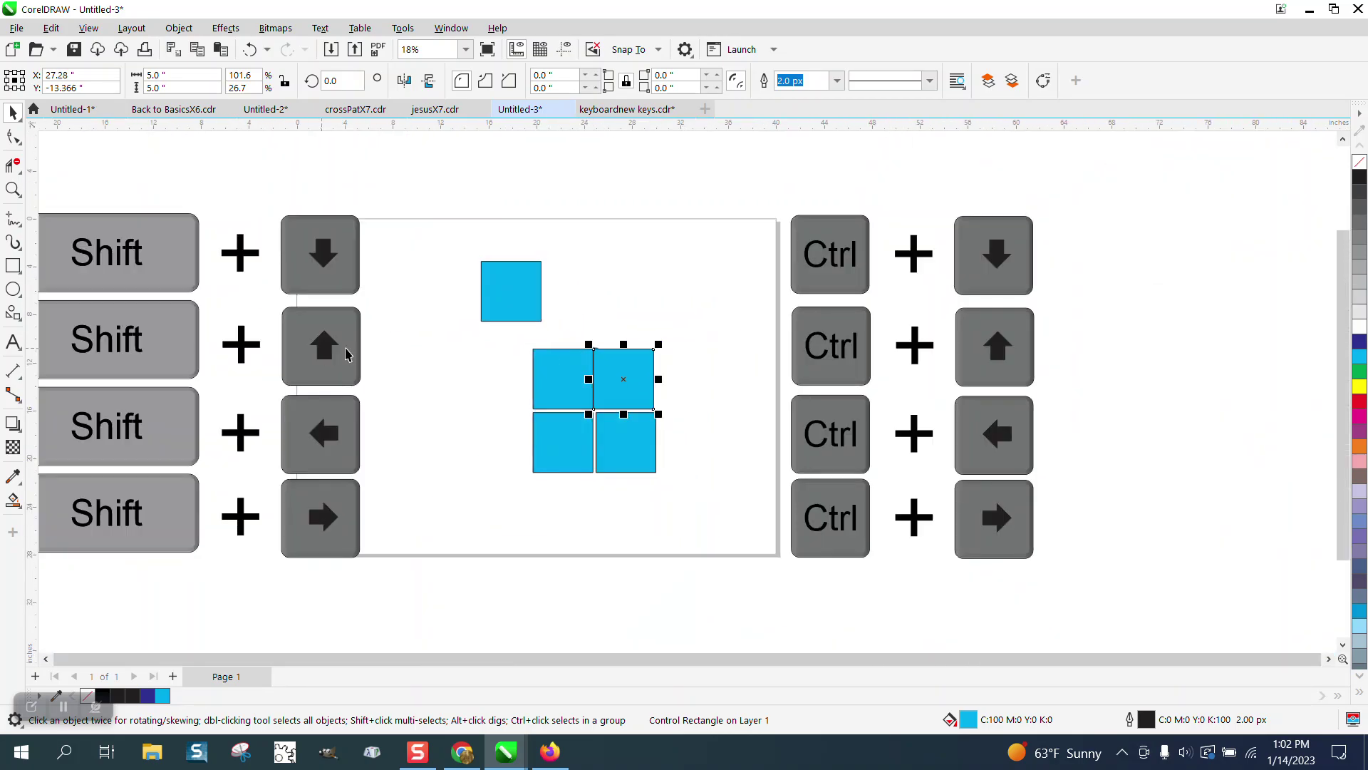
scroll(467, 374, "down", 1)
left_click(12, 189)
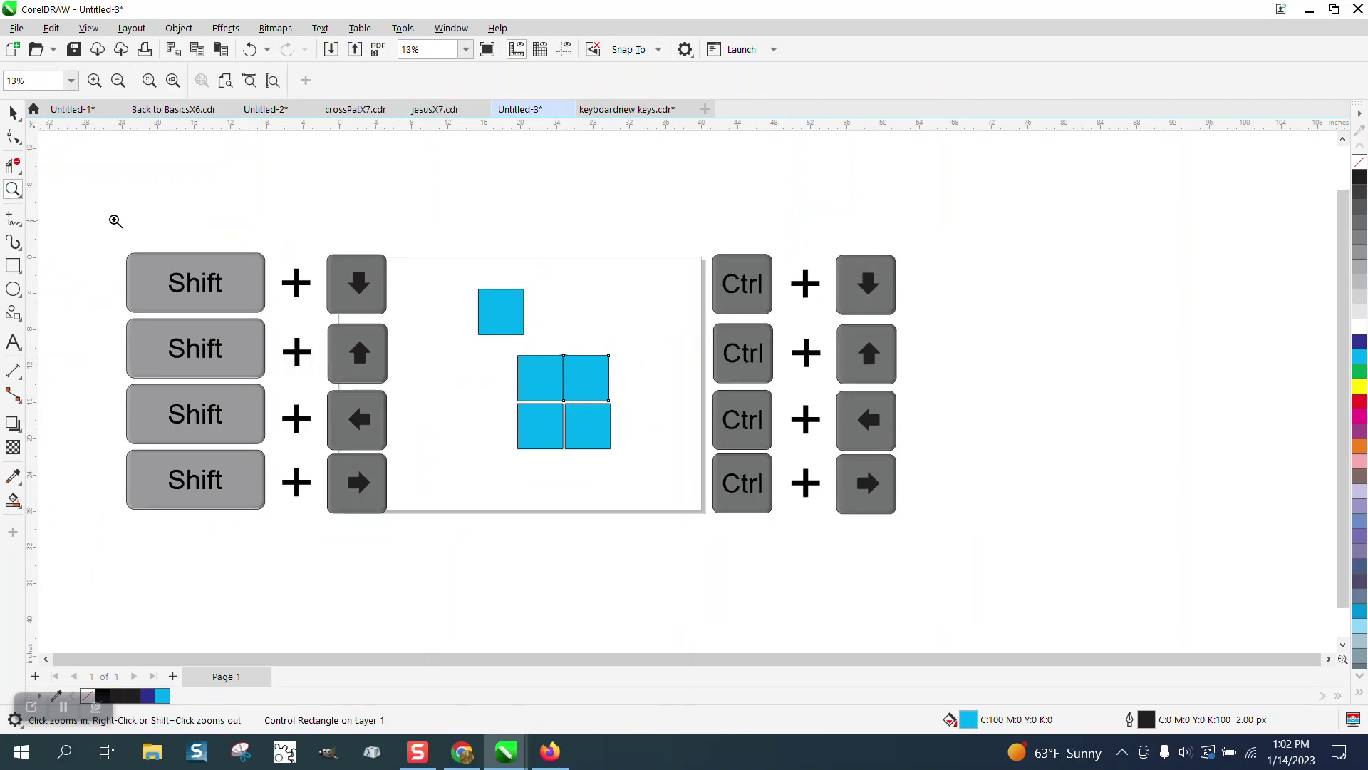